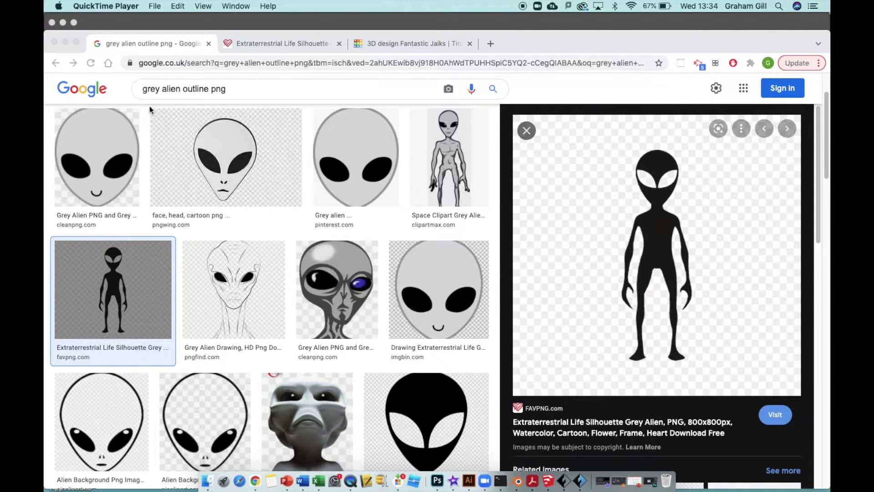
Step: Highlight 'png' in the 'grey alien outline png' query and bring up options for the alien silhouette preview
click(231, 88)
drag(217, 89, 228, 89)
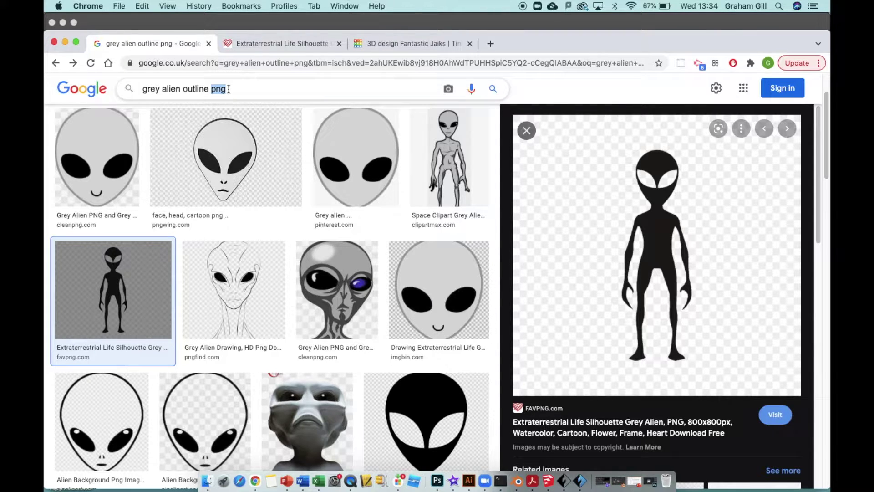
right_click(619, 222)
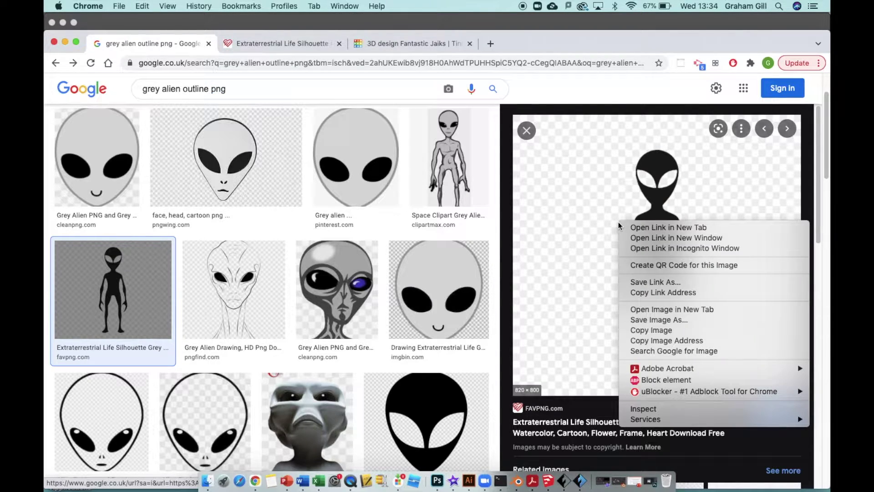
Step: View the silhouette full-size in a new tab and check its .jpg address, then return to the favpng page
click(654, 310)
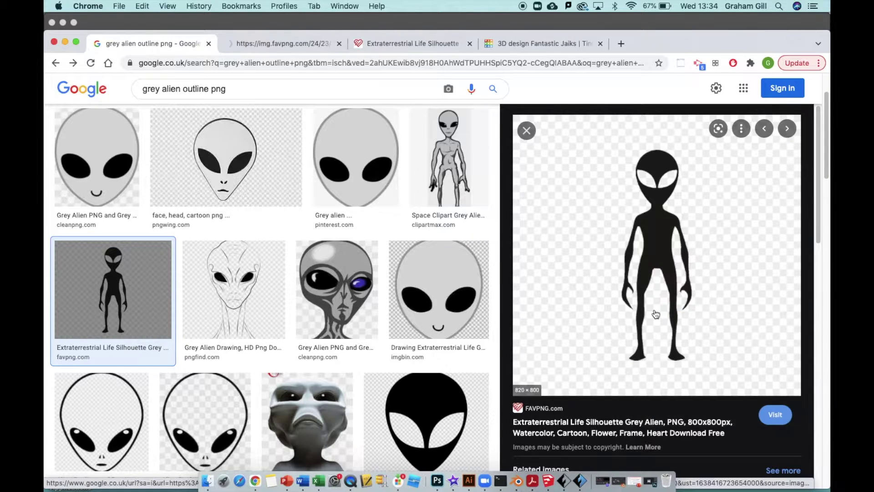
click(274, 43)
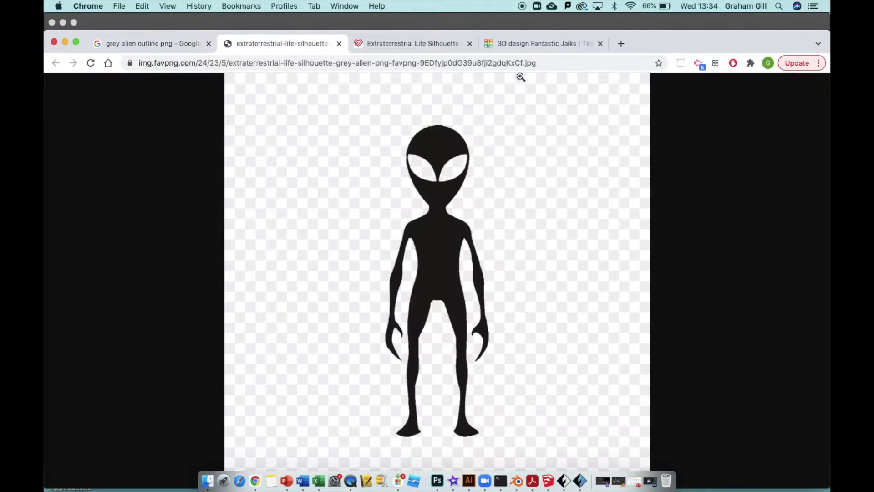
click(546, 63)
click(563, 63)
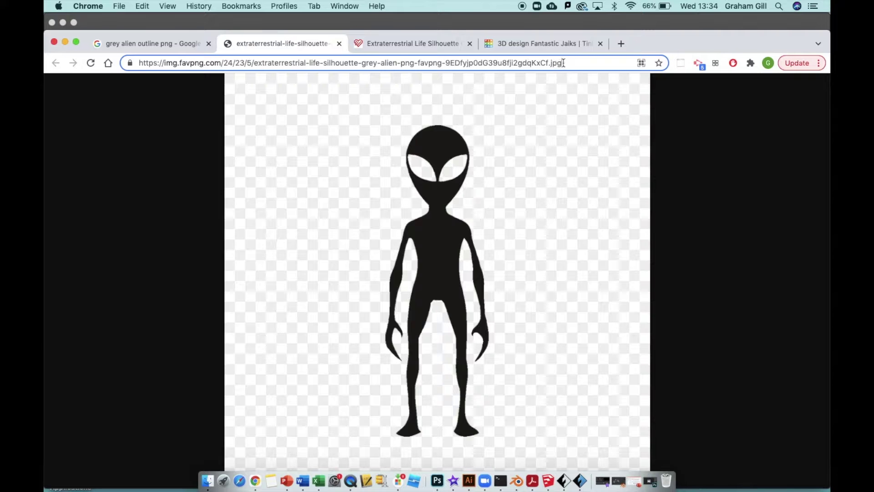
drag(564, 63, 548, 64)
click(339, 44)
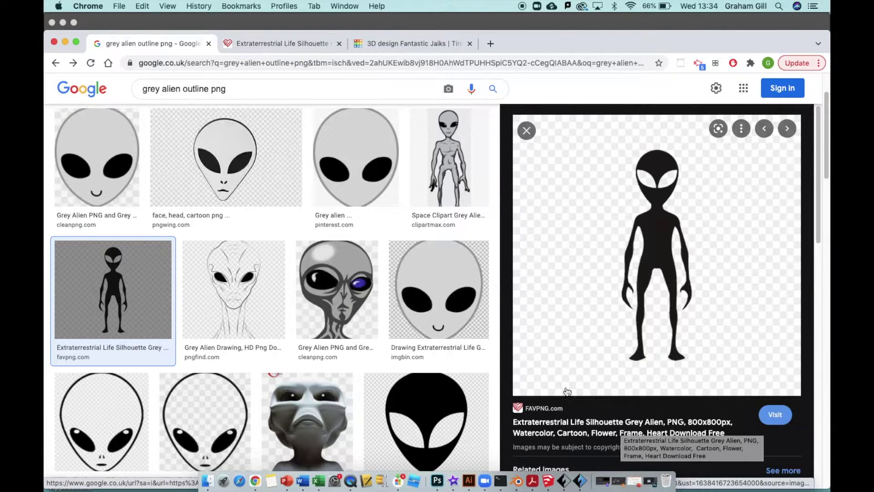
click(303, 48)
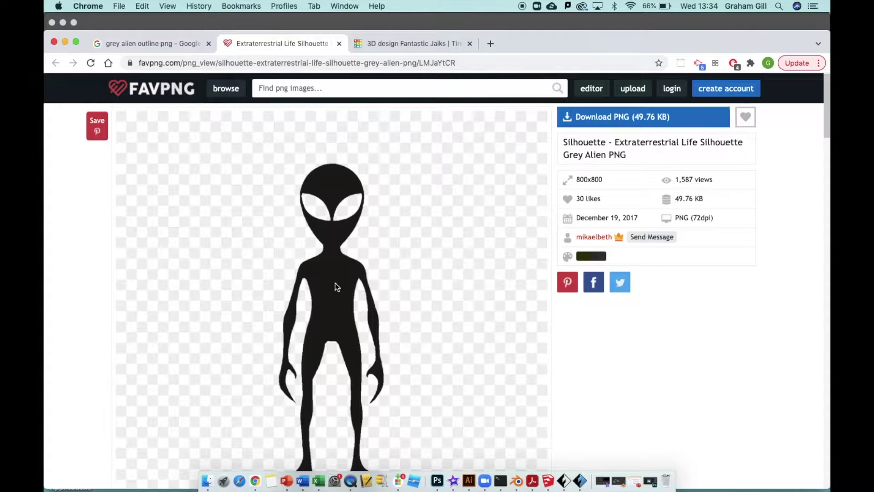
Step: In Finder, check Downloads for Alien.png, then open the Alien folder on the Desktop
click(209, 483)
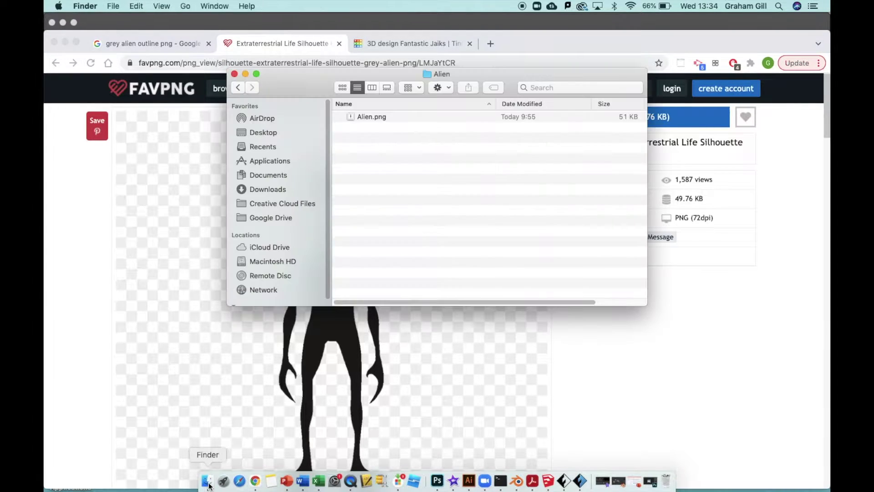
click(281, 190)
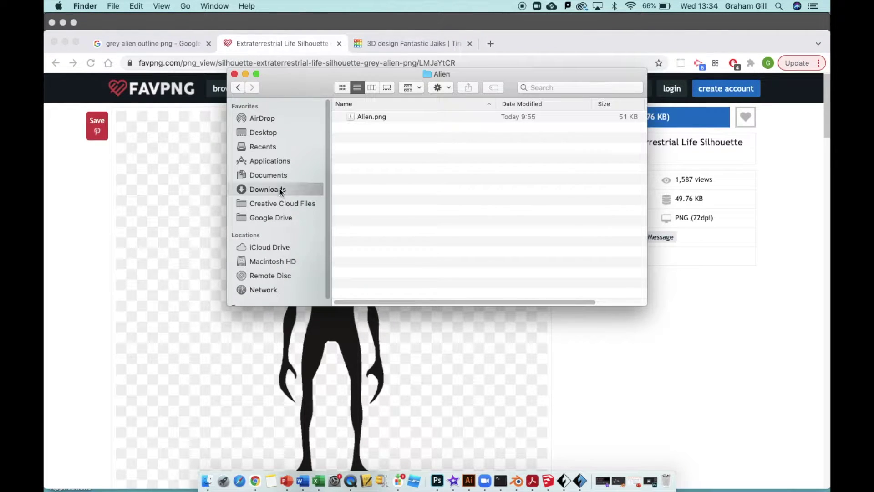
click(376, 117)
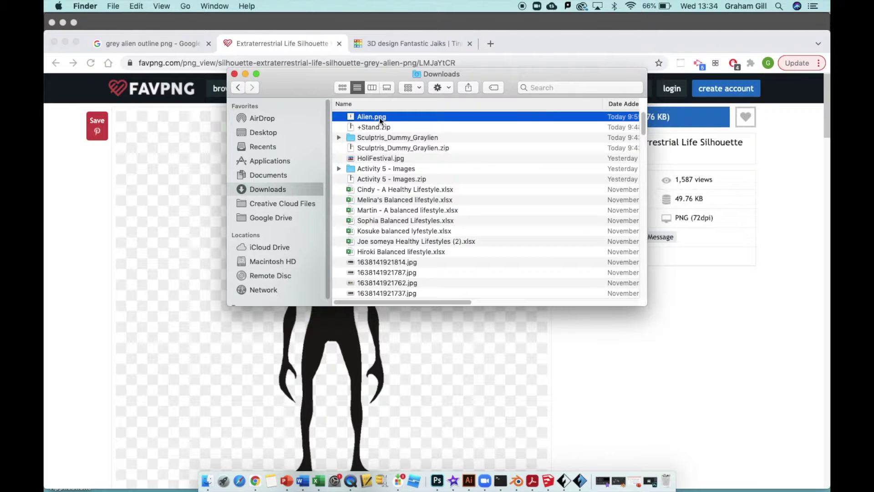
click(262, 133)
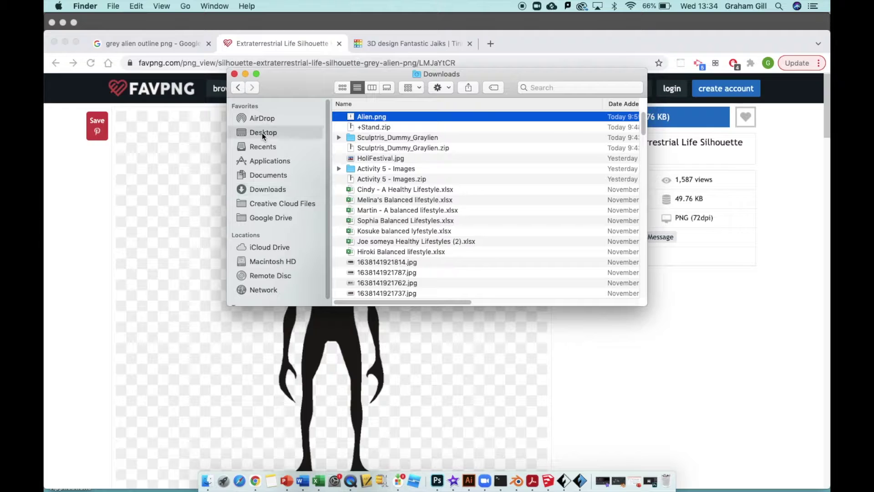
double_click(361, 136)
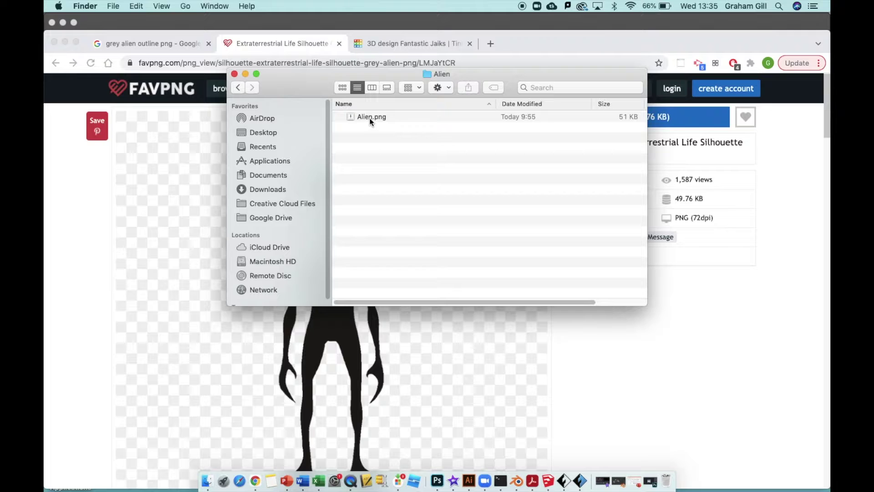
Step: Open Alien.png with Adobe Illustrator 2020
right_click(370, 119)
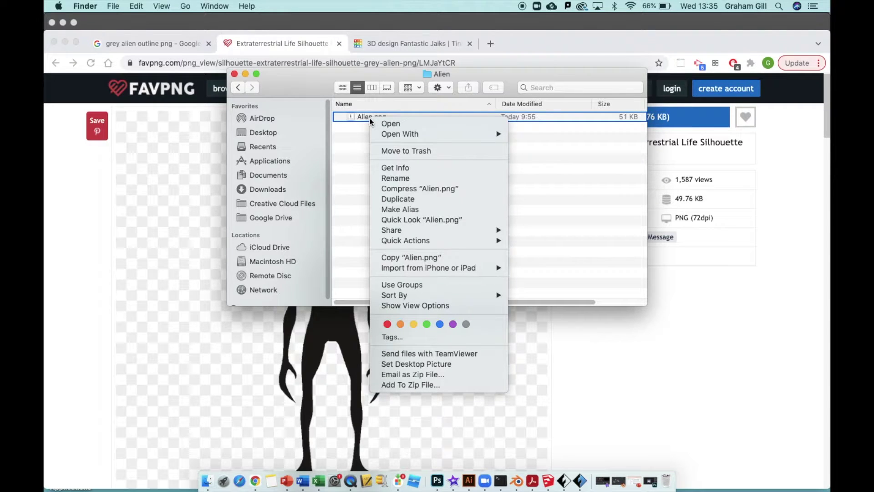
mouse_move(424, 137)
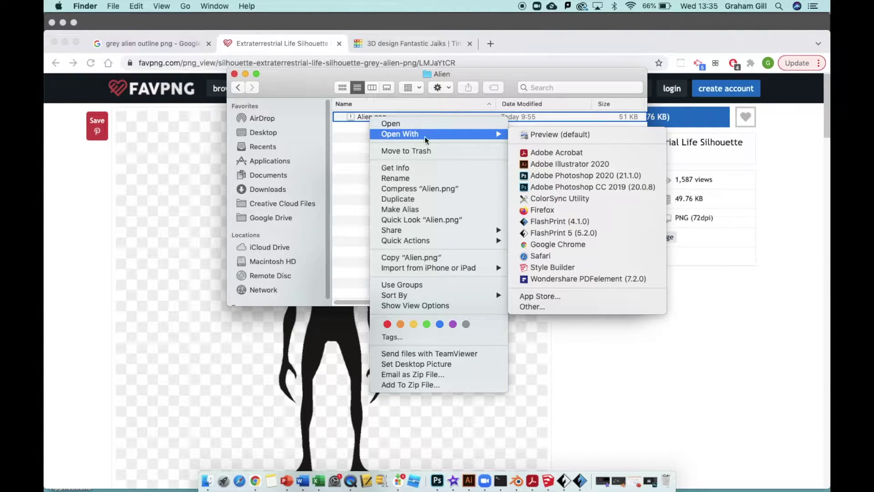
click(562, 166)
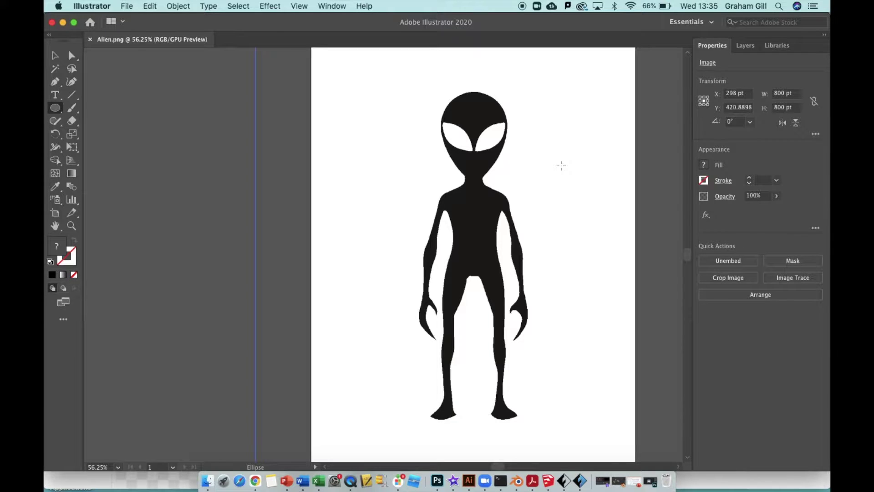
Step: Zoom out, select the placed alien image and trace it with the Black and White Logo preset
key(super+minus)
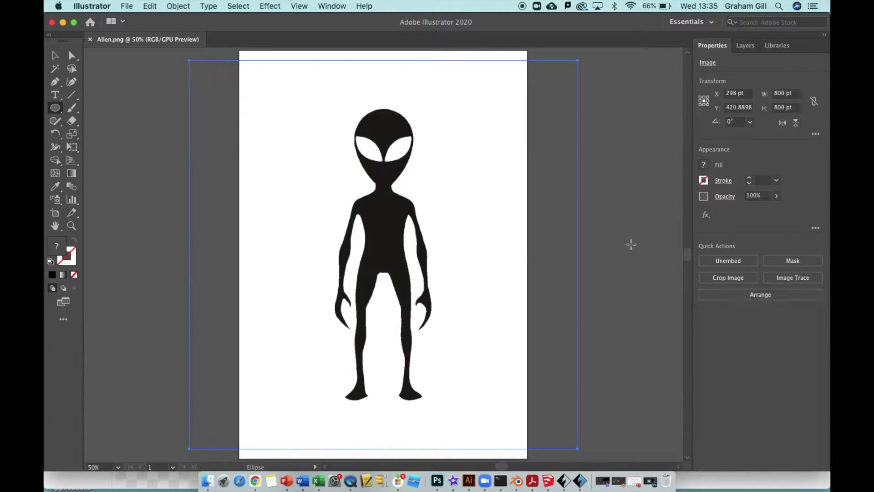
click(51, 56)
click(135, 99)
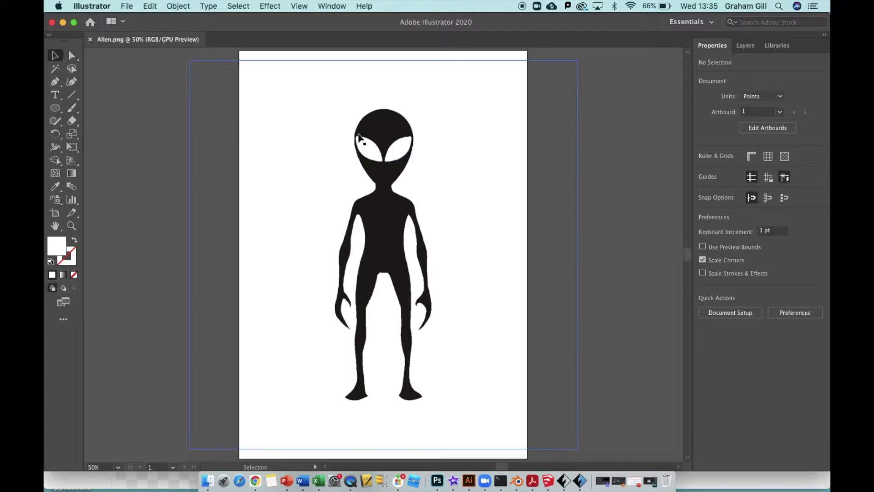
click(380, 127)
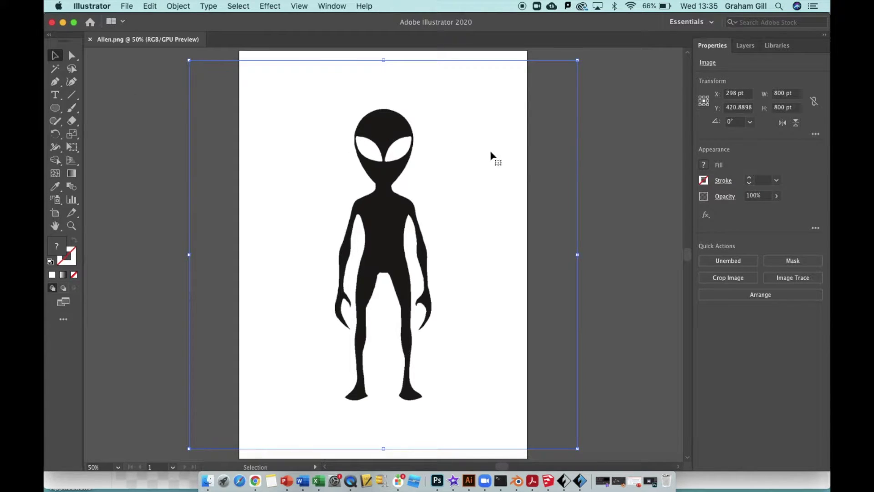
click(792, 280)
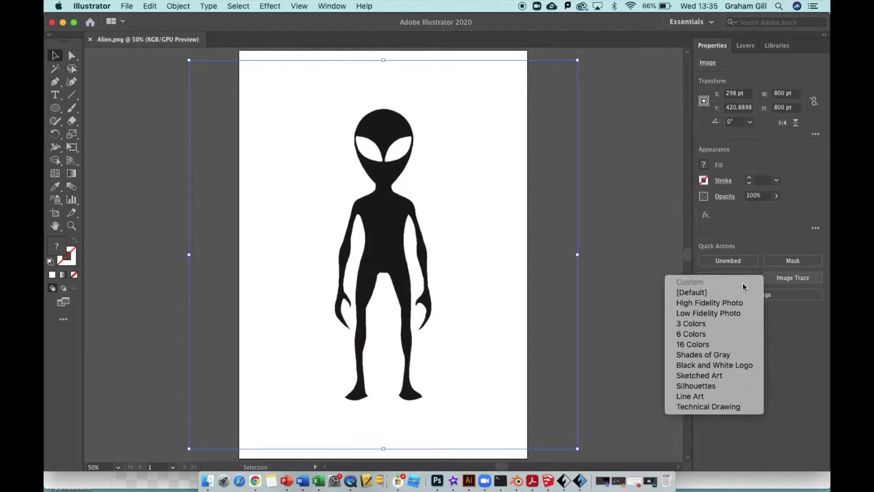
click(719, 367)
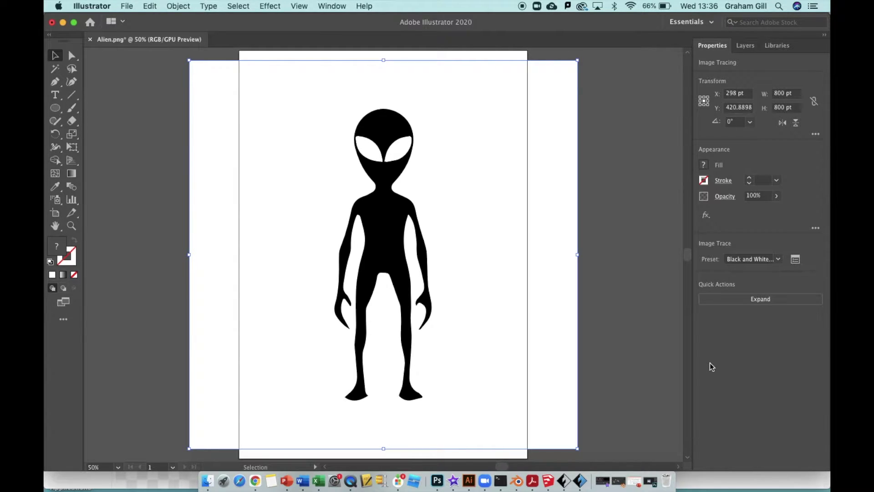
Step: Expand the trace into editable paths and delete the white background rectangle
click(761, 300)
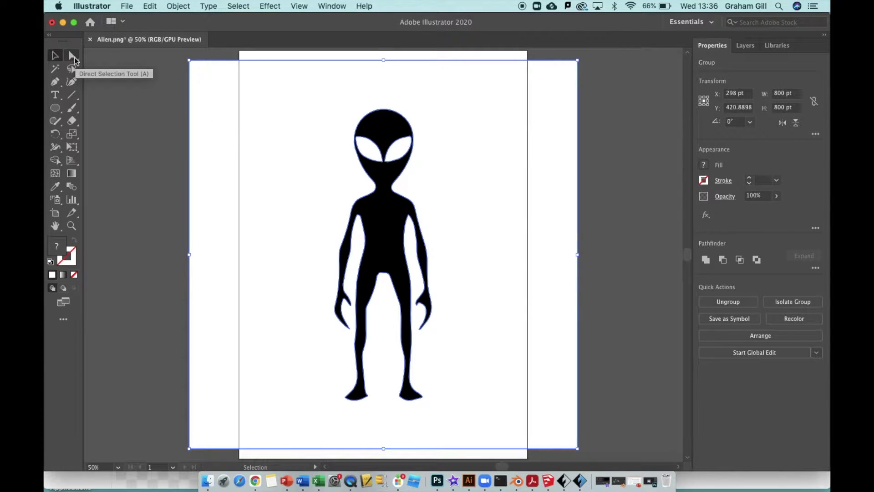
click(71, 56)
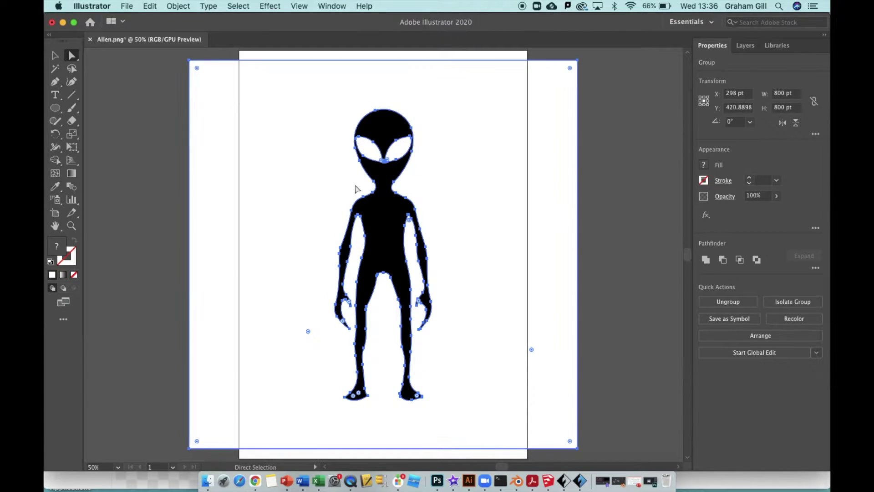
click(618, 164)
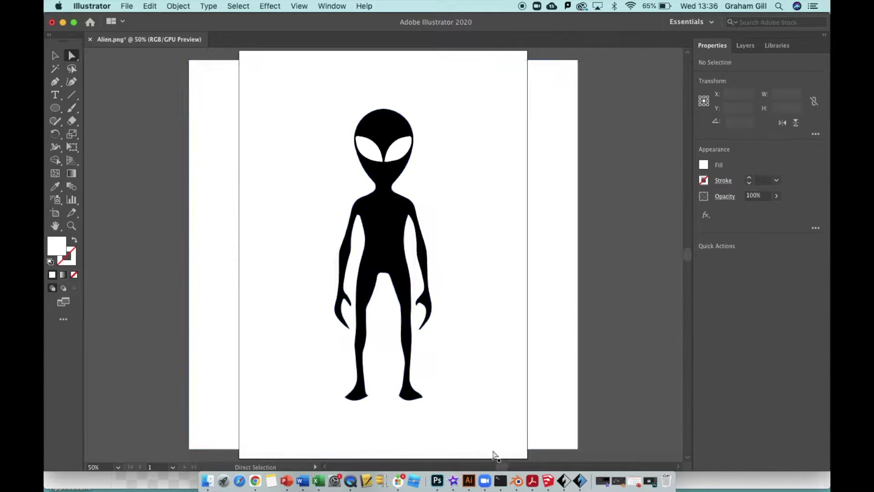
click(578, 291)
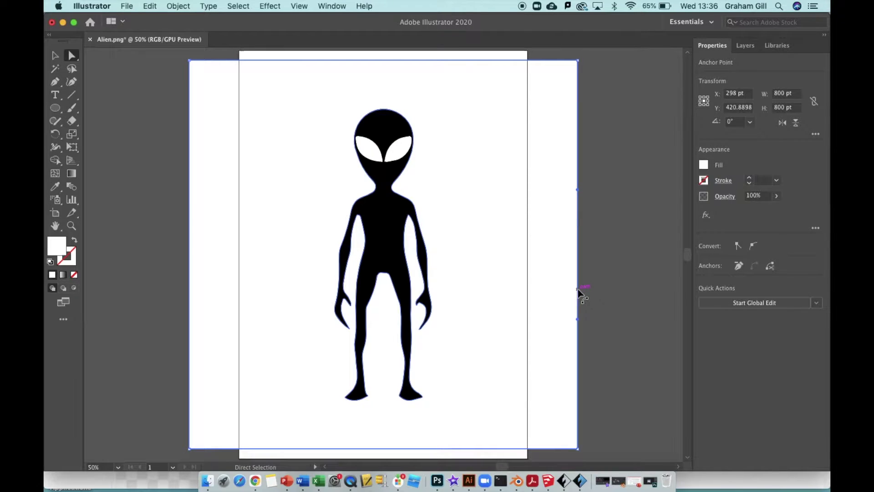
click(577, 288)
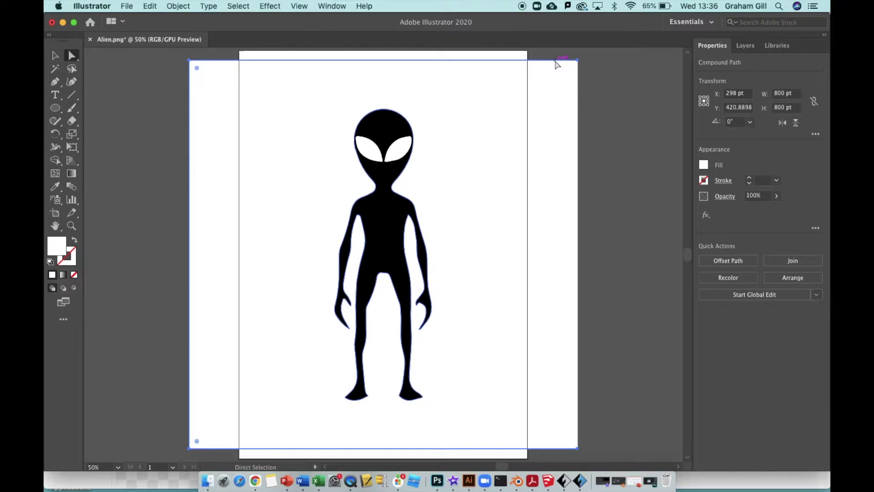
key(Delete)
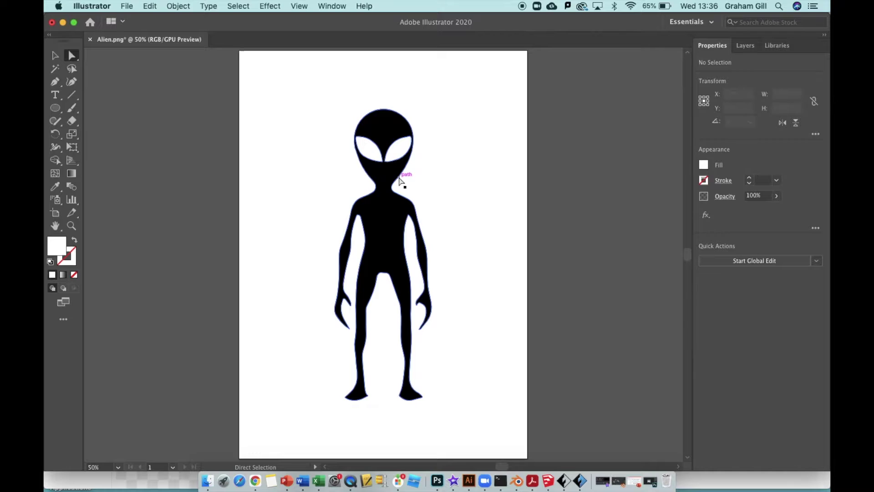
Step: Select the alien outline and the white left-eye shape to inspect them
click(400, 181)
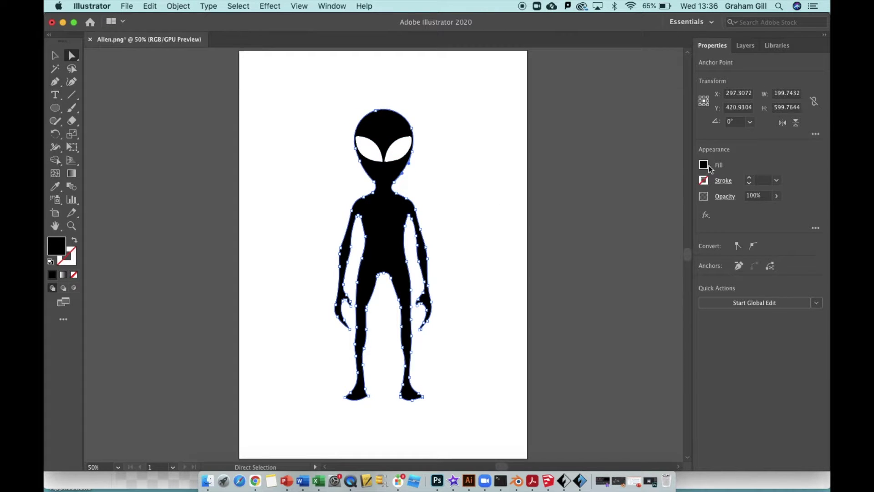
click(393, 165)
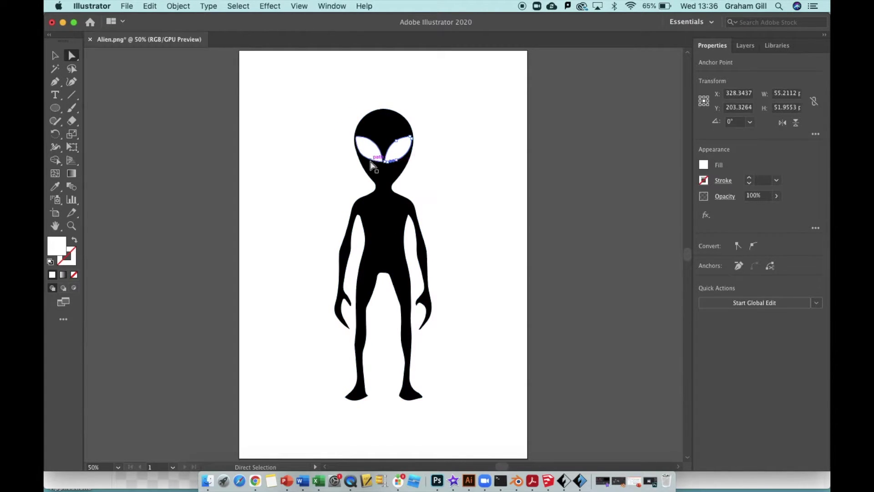
click(372, 160)
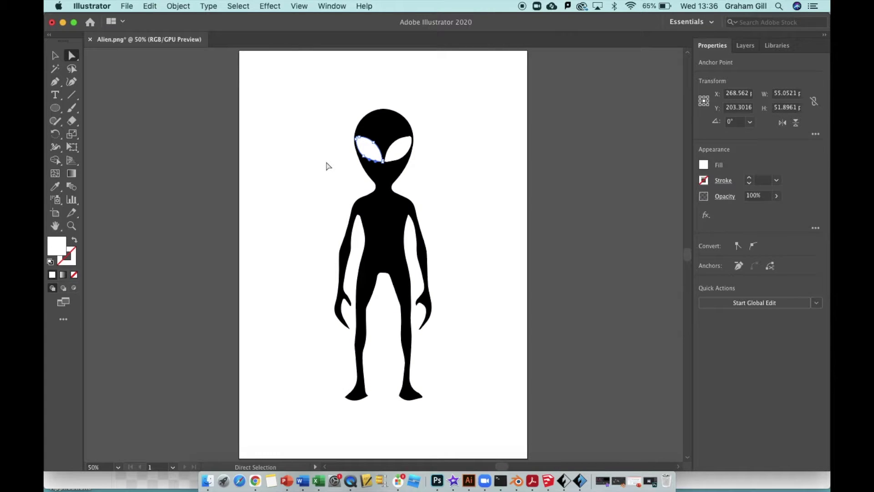
click(203, 163)
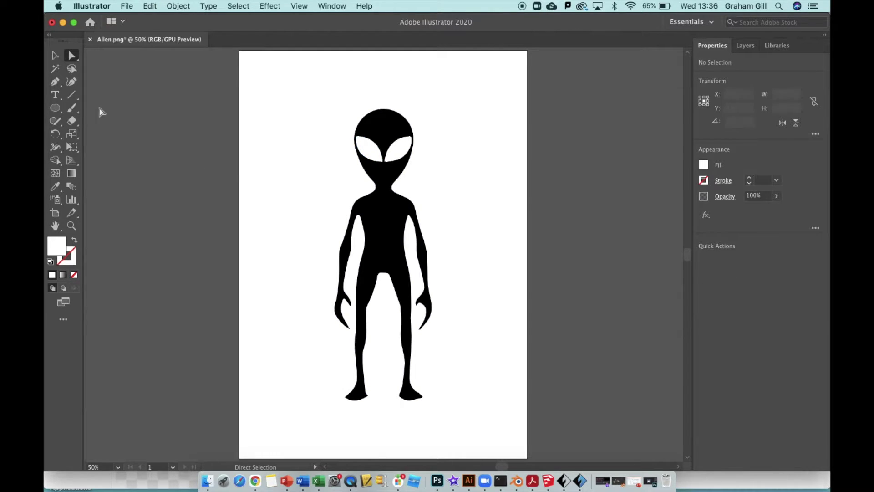
Step: Draw small black-filled ellipses as pupils on the eyes with the Ellipse tool
click(55, 109)
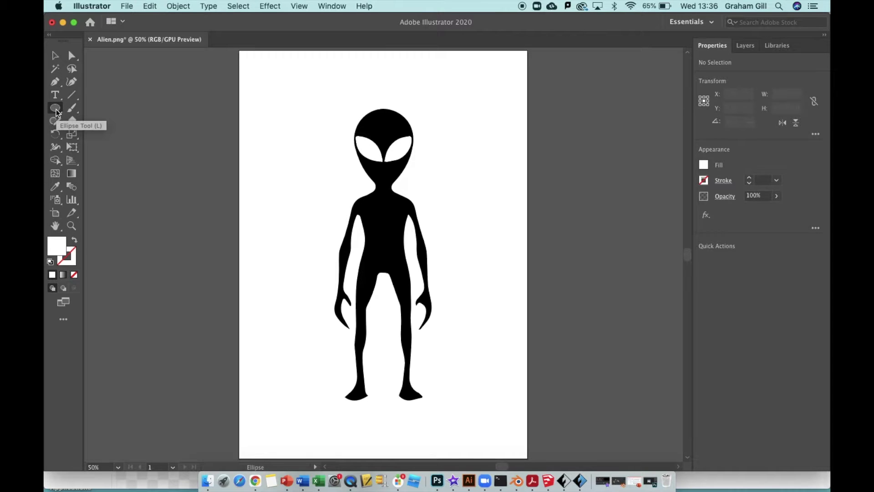
click(56, 110)
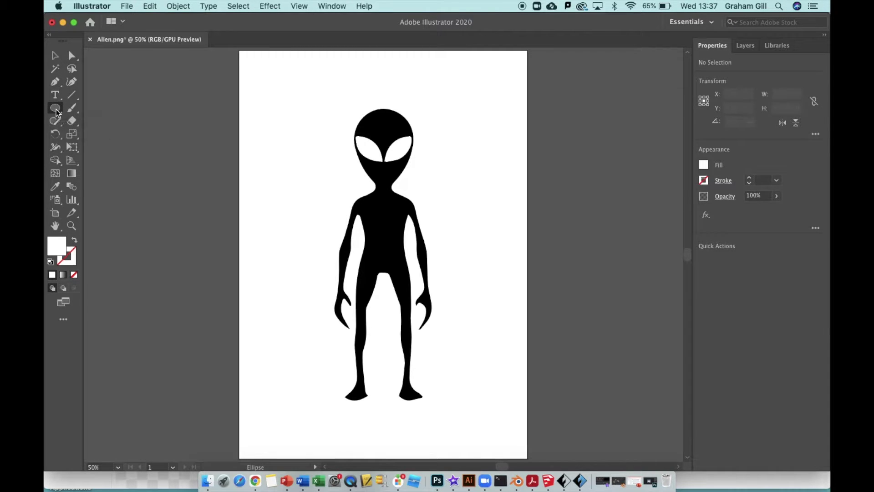
click(96, 134)
click(706, 165)
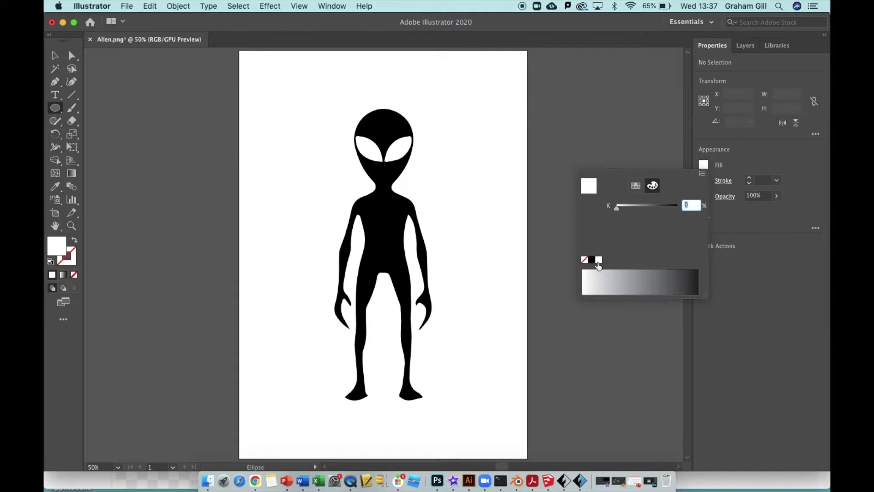
click(591, 259)
click(368, 153)
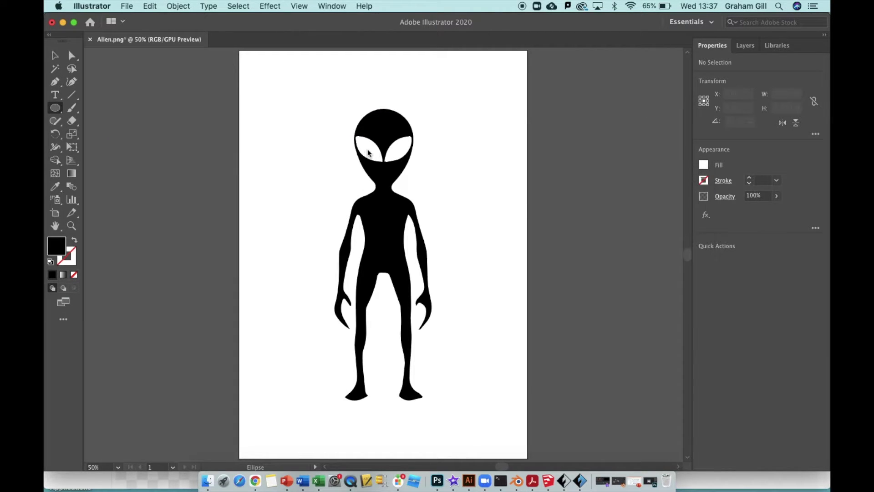
drag(367, 146, 402, 156)
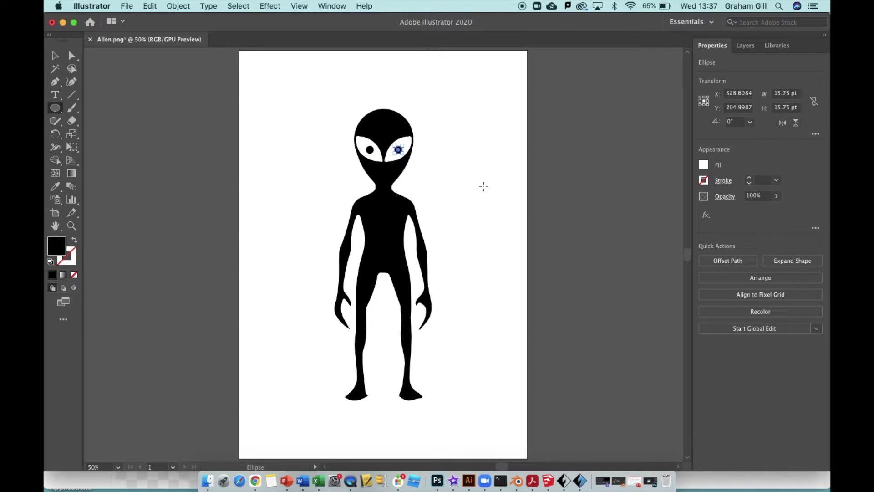
click(55, 55)
click(145, 98)
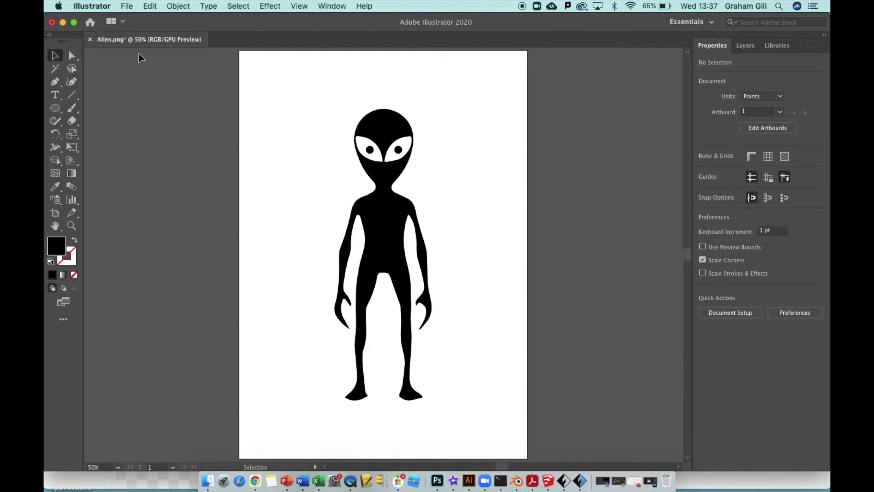
Step: Save the artwork as Alien.svg in SVG format, accepting the default SVG options
click(129, 8)
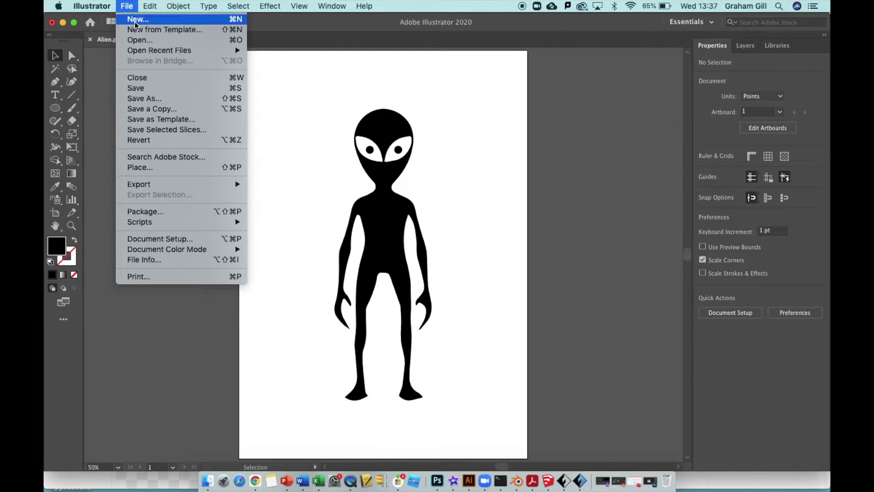
click(168, 100)
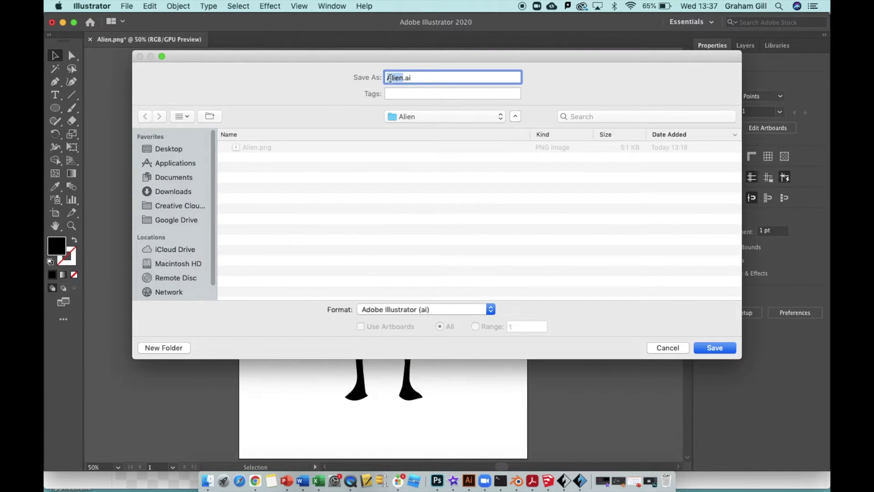
click(400, 77)
double_click(400, 78)
click(415, 78)
click(434, 314)
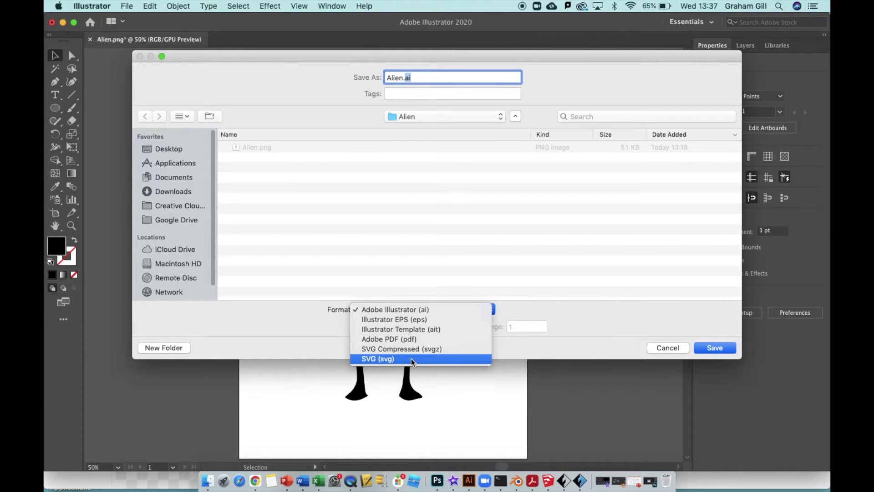
click(412, 359)
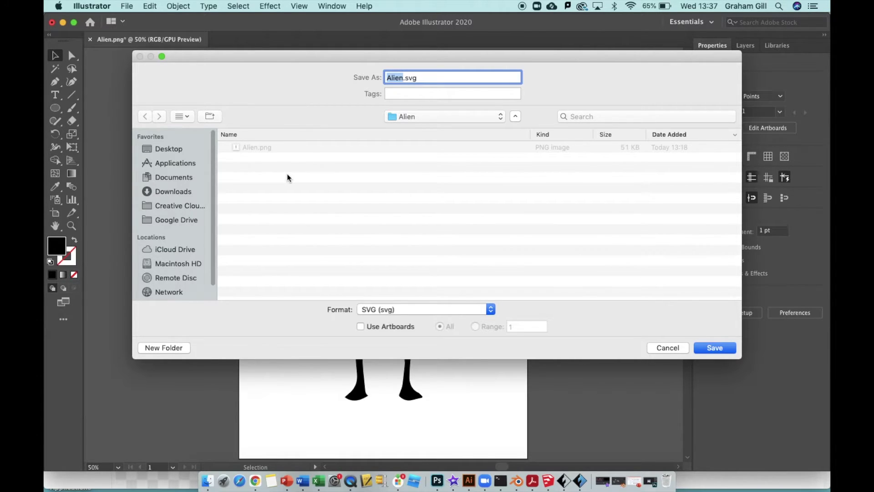
click(715, 348)
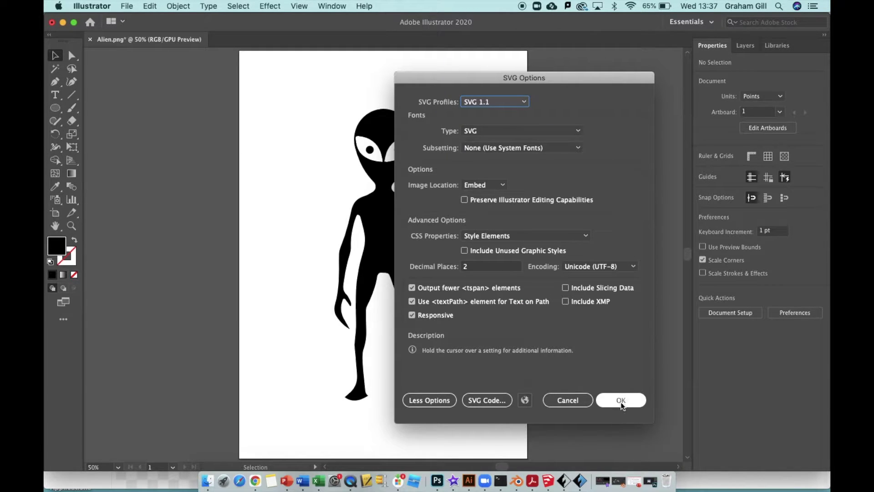
click(622, 401)
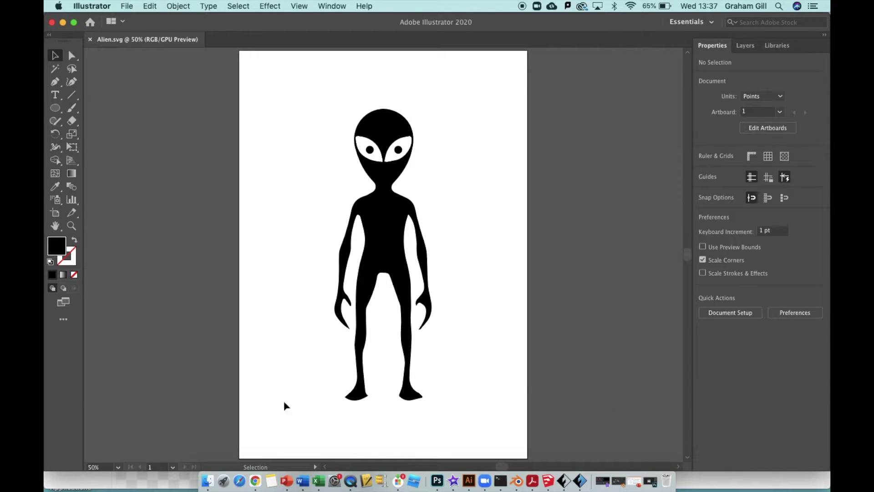
click(208, 482)
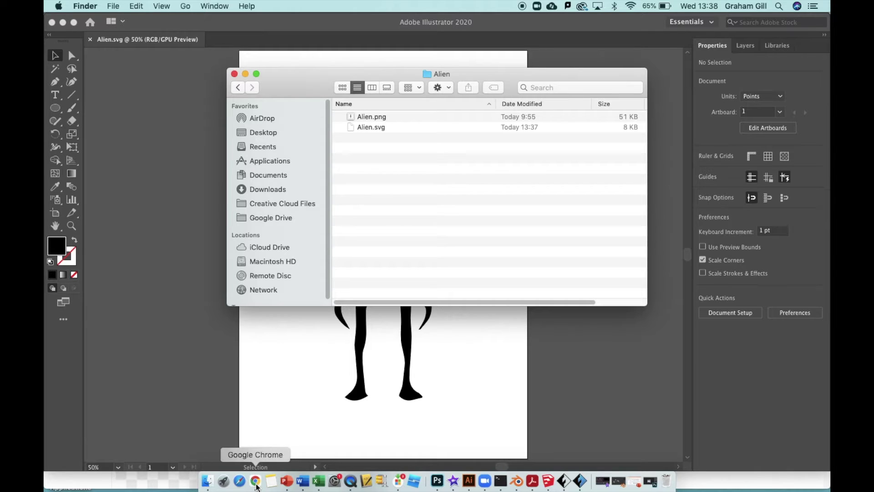
Step: Bring Chrome back to the front on the favpng alien silhouette page
click(257, 487)
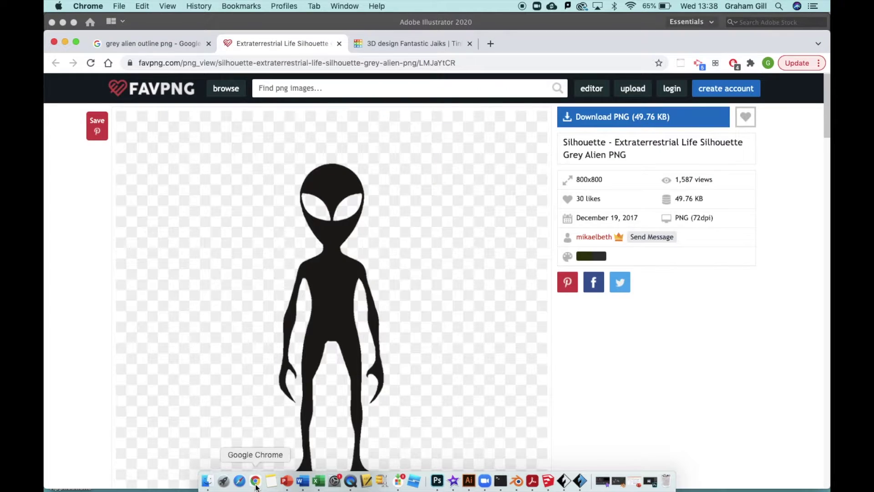
Step: In the Tinkercad tab, replace the design title 'Fantastic Jaiks' with 'Alien'
click(419, 45)
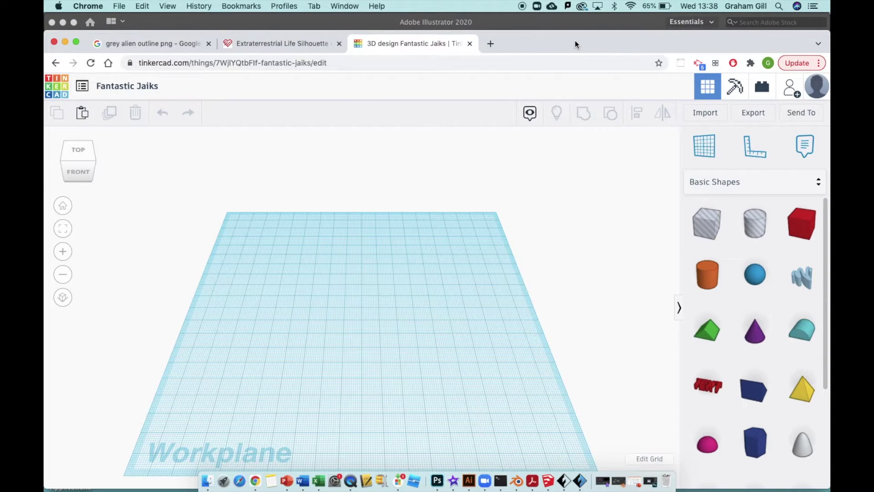
drag(575, 40, 574, 26)
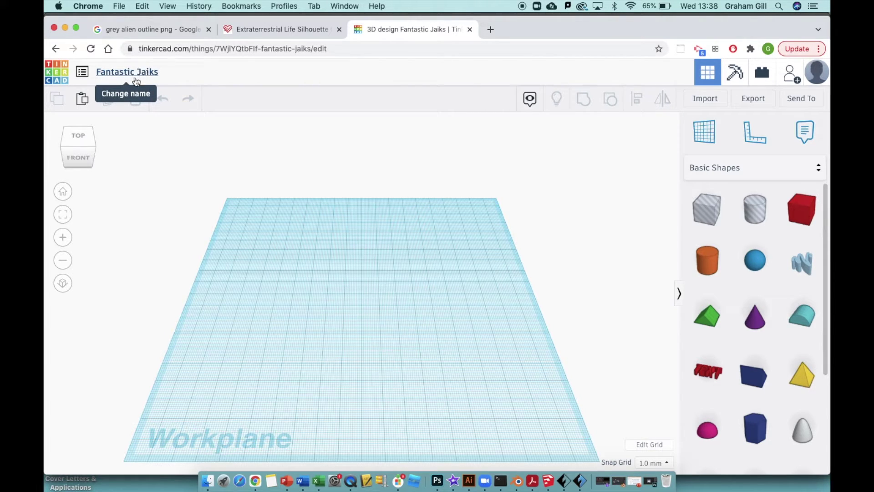
click(160, 73)
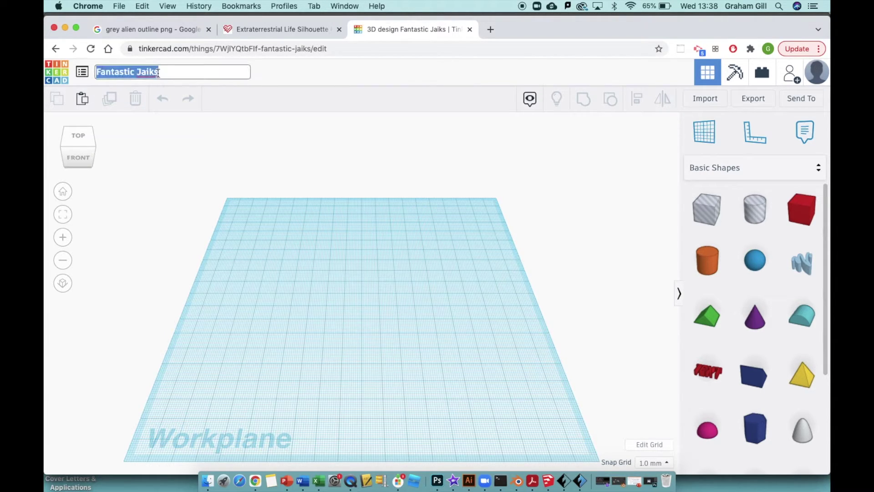
key(BackSpace)
text(Alien)
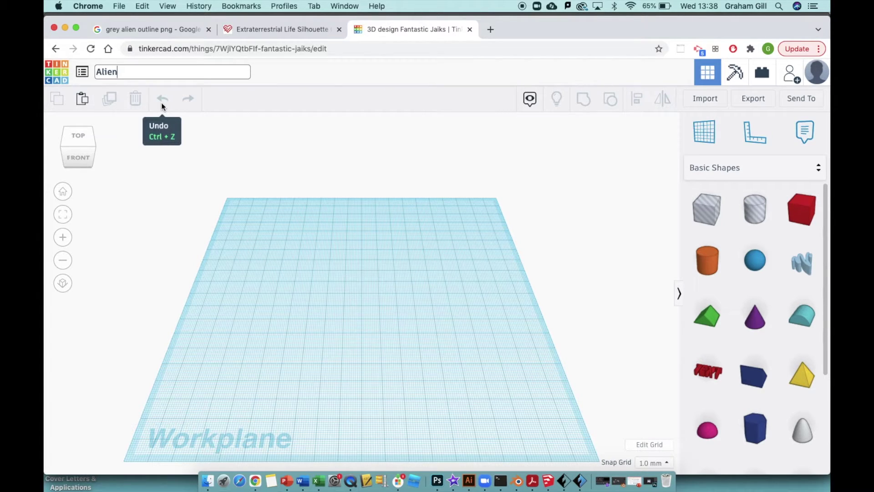
click(305, 149)
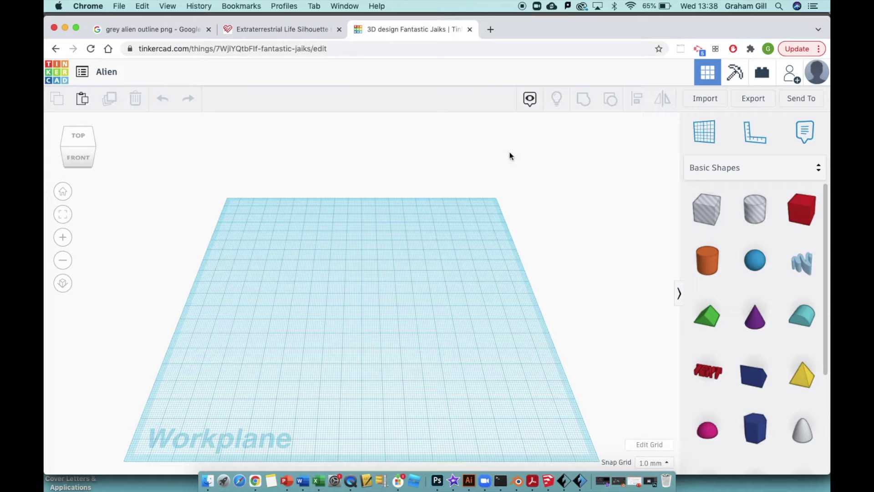
click(711, 100)
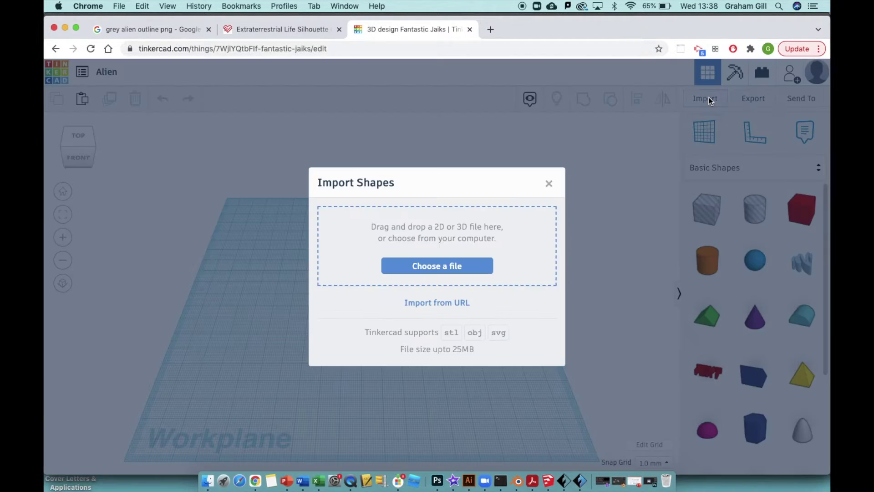
Step: Choose Alien.svg from the computer and import it as an extruded shape onto the workplane
click(445, 270)
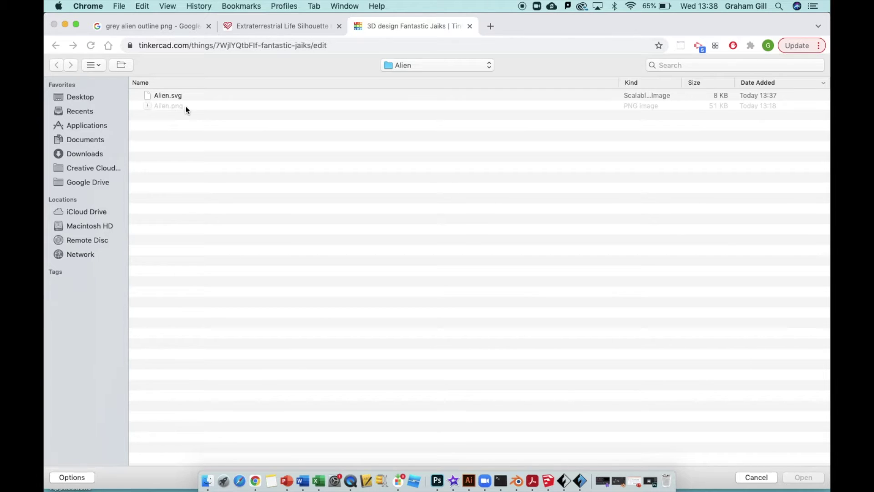
click(175, 98)
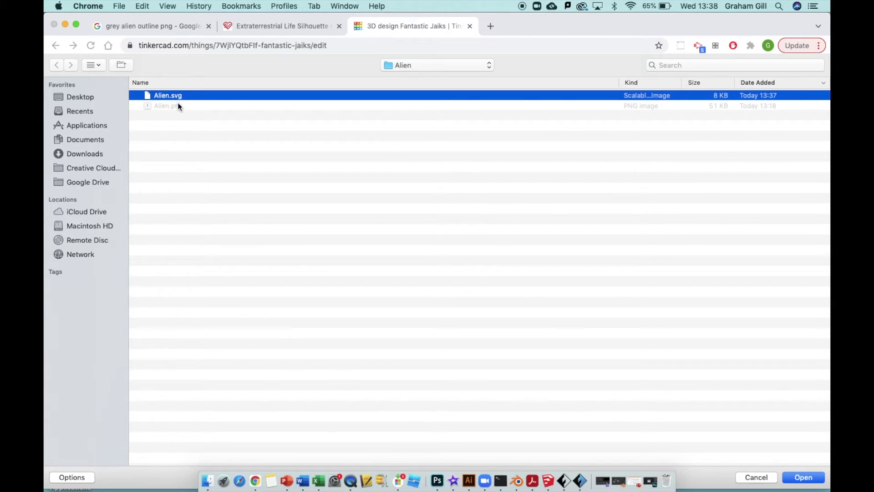
click(804, 478)
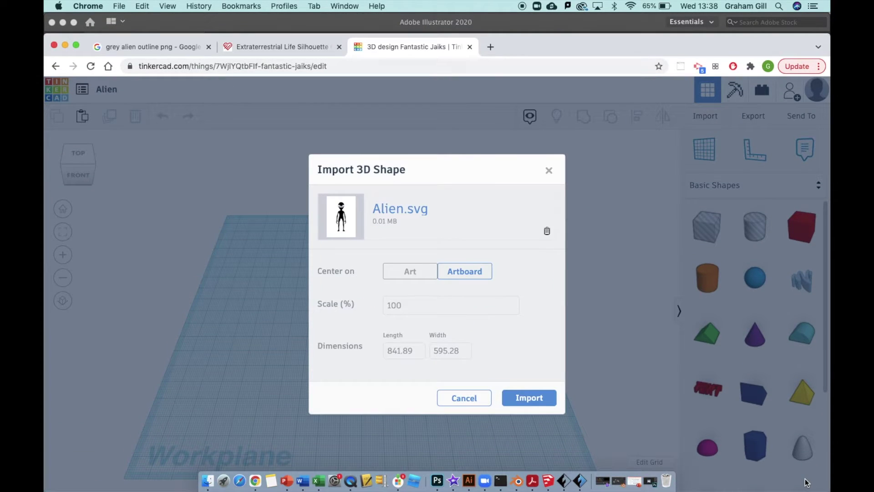
click(529, 398)
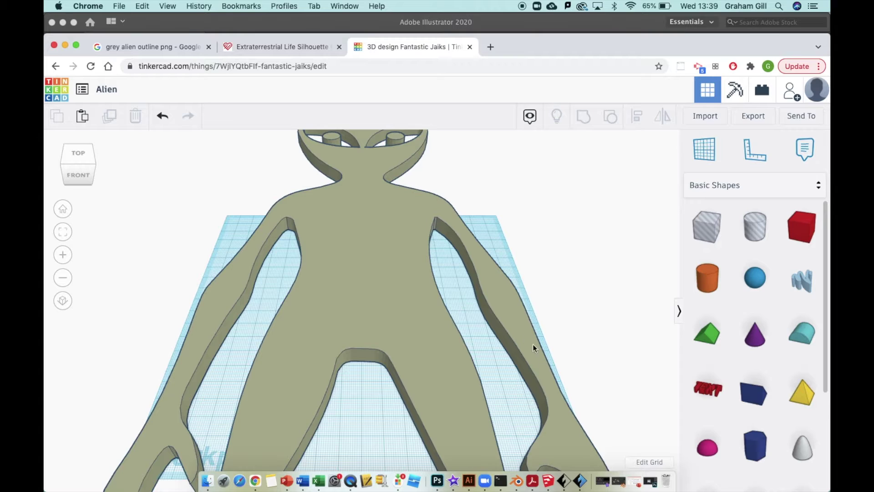
Step: Scale the imported alien down to 68.08 by 135.00 and settle it on the workplane
scroll(365, 280, down, 5)
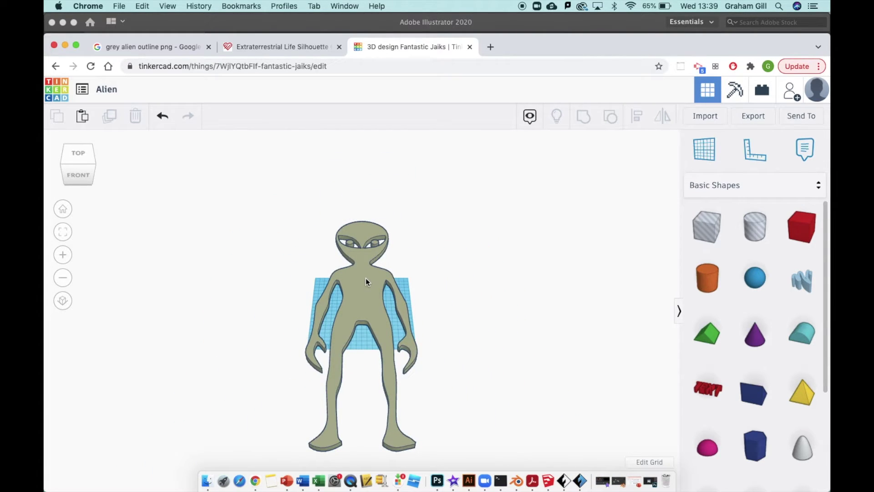
click(358, 283)
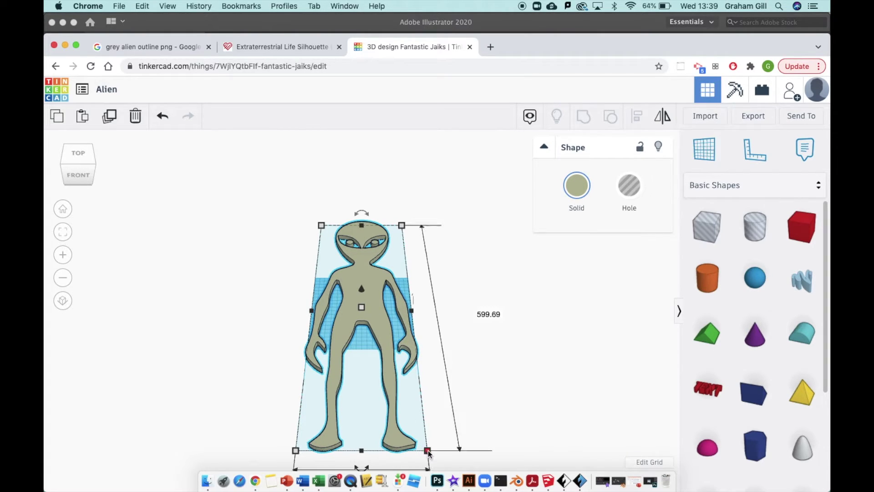
drag(428, 452, 358, 278)
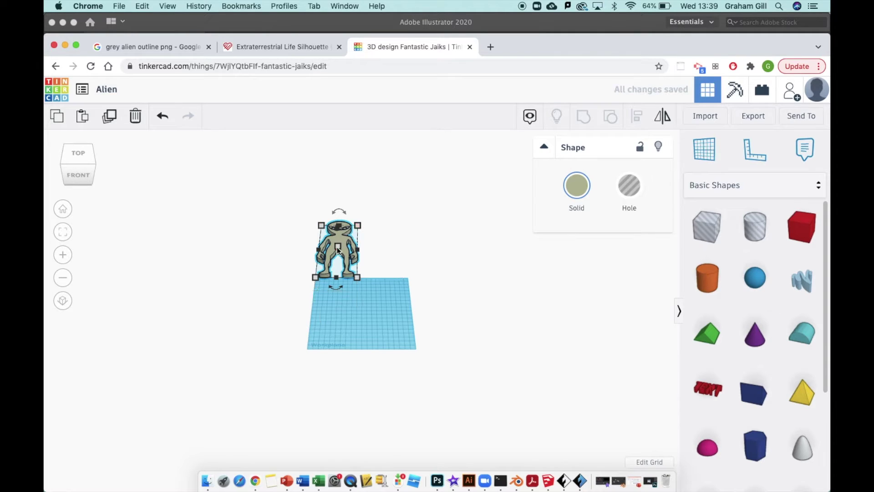
drag(340, 239, 366, 299)
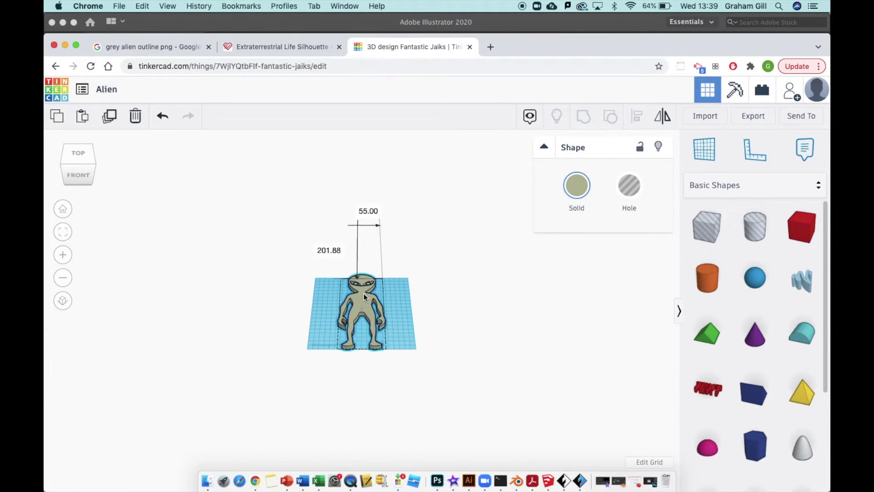
drag(386, 355, 373, 324)
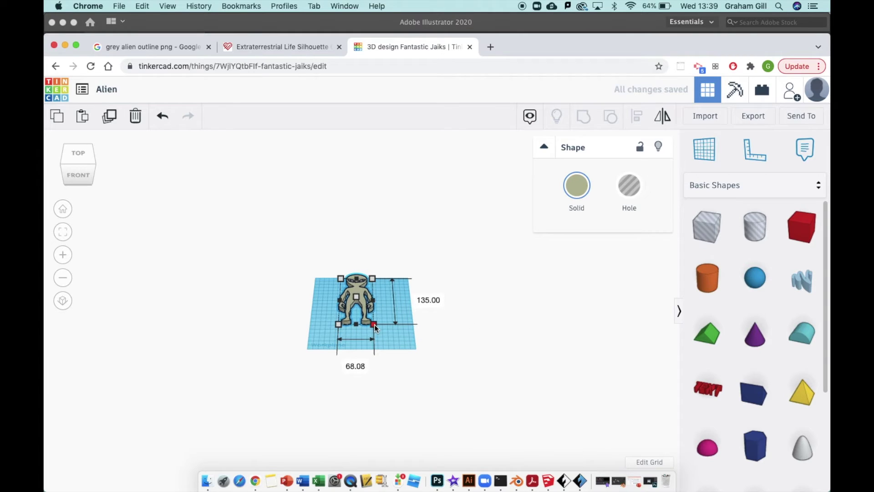
drag(363, 292, 368, 306)
scroll(374, 317, up, 8)
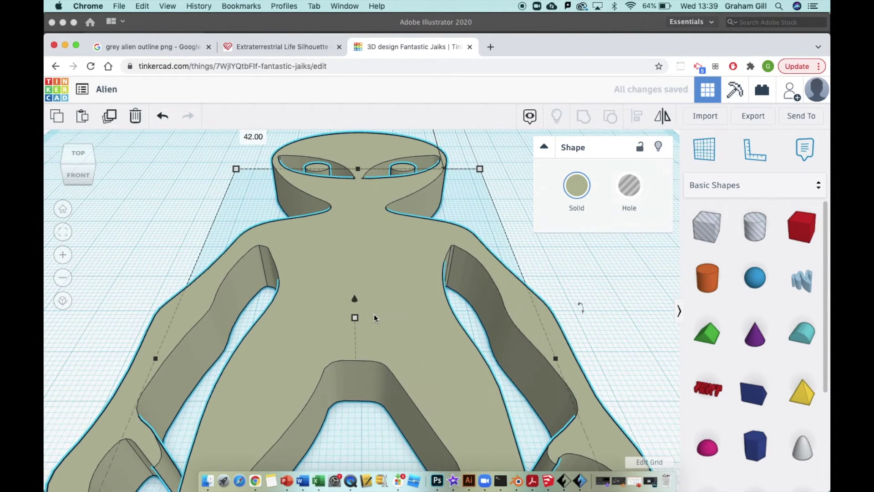
scroll(374, 314, down, 8)
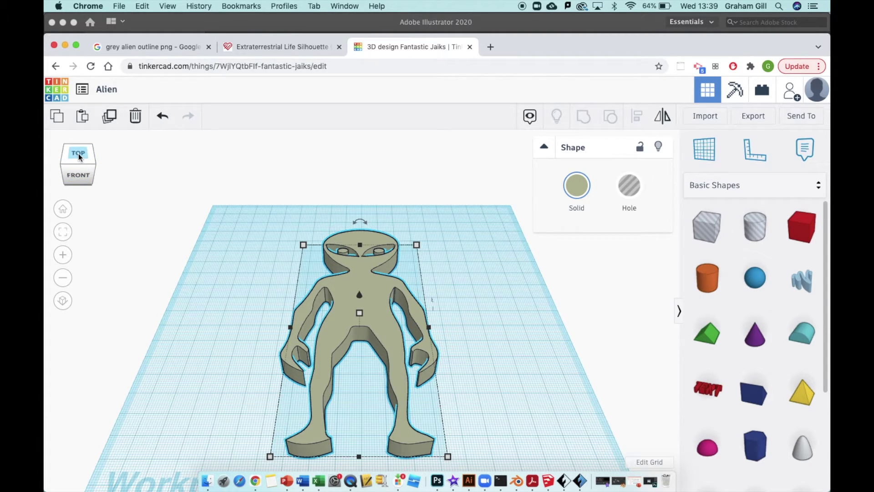
Step: Switch to the top view and shift the alien slightly up the workplane
click(79, 157)
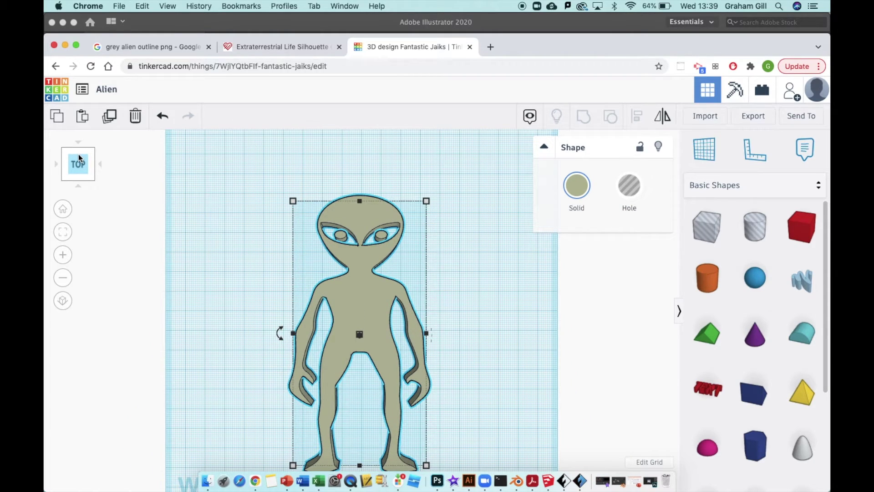
scroll(273, 297, down, 5)
scroll(272, 296, up, 3)
drag(362, 304, 363, 279)
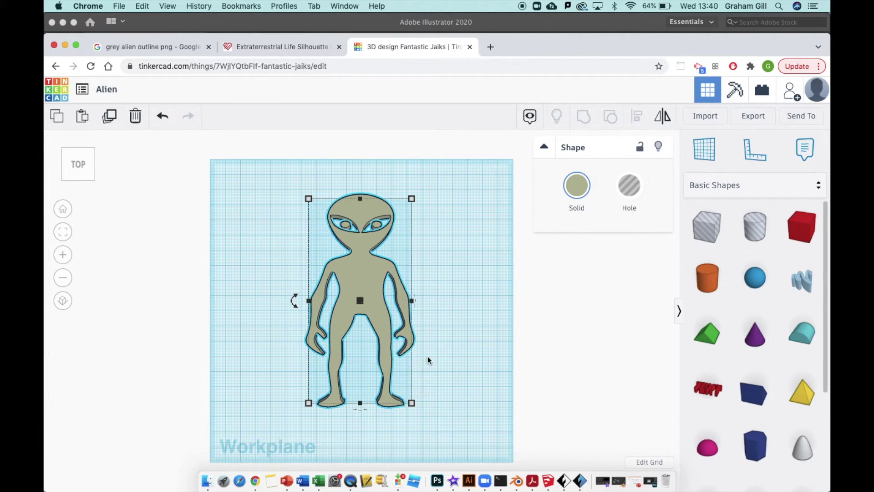
click(446, 318)
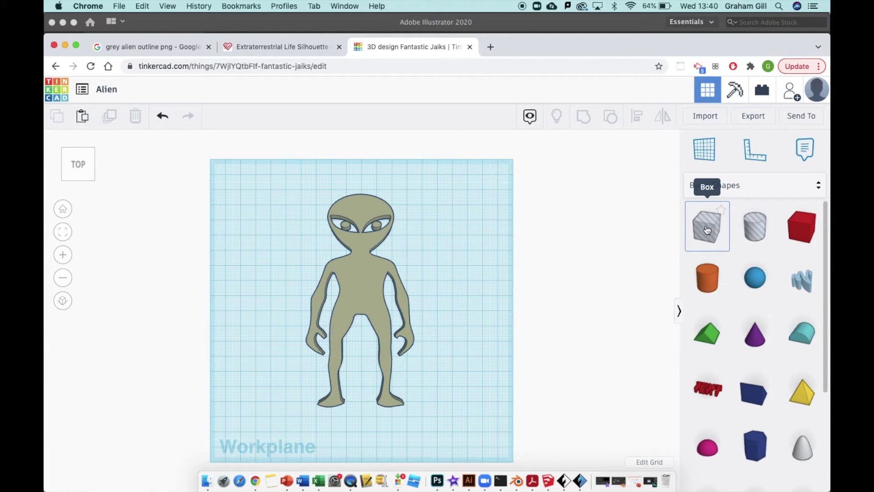
Step: Drop a Box hole under the feet and resize it to roughly 88 by 19 across both feet
drag(706, 233, 304, 393)
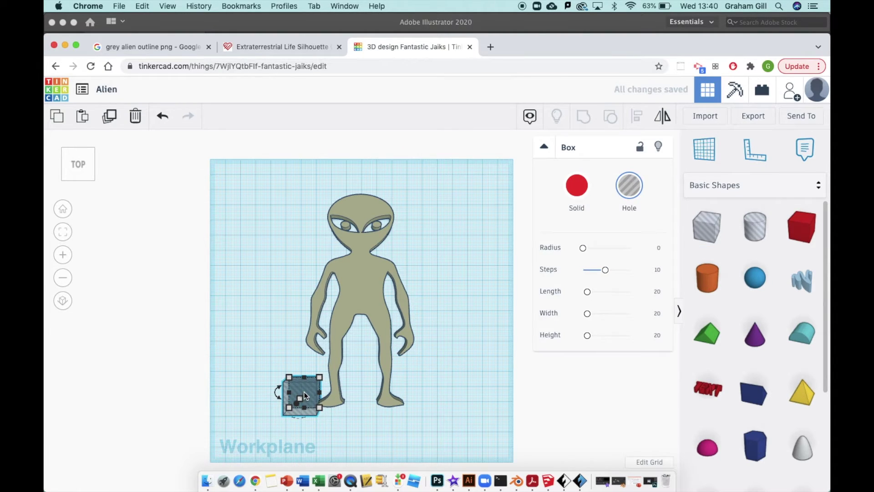
mouse_move(317, 412)
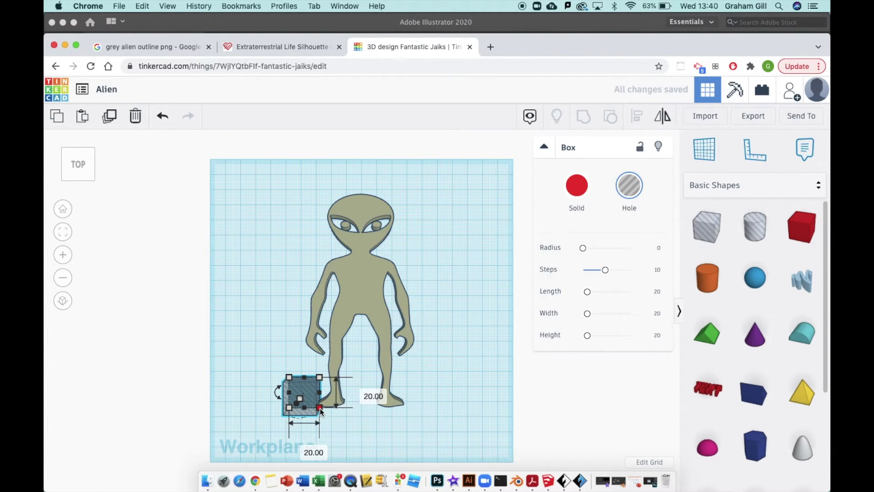
drag(321, 411, 425, 427)
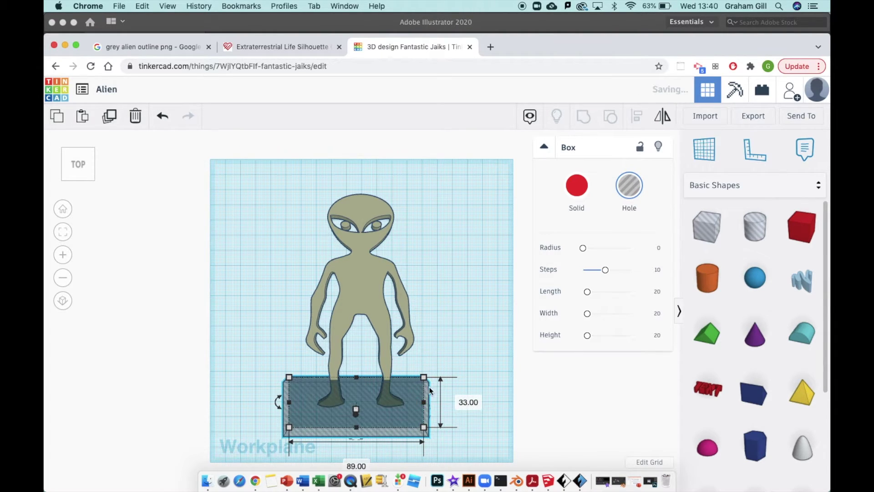
drag(424, 377, 423, 401)
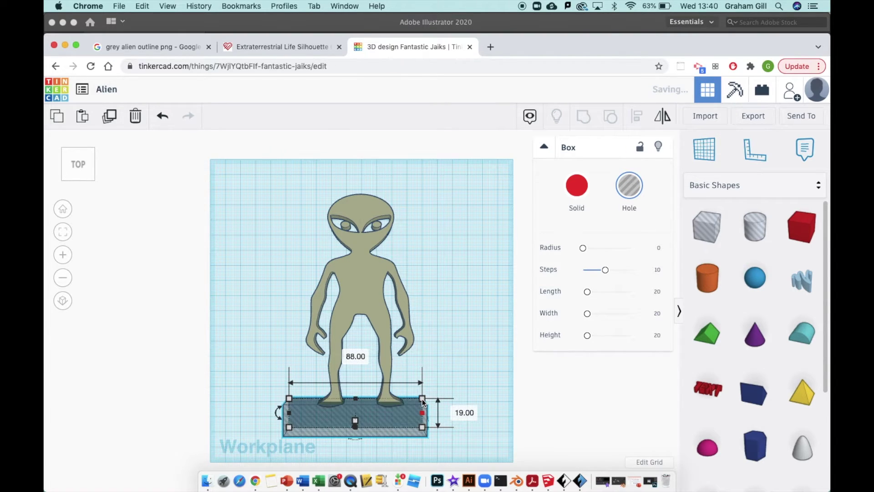
click(454, 370)
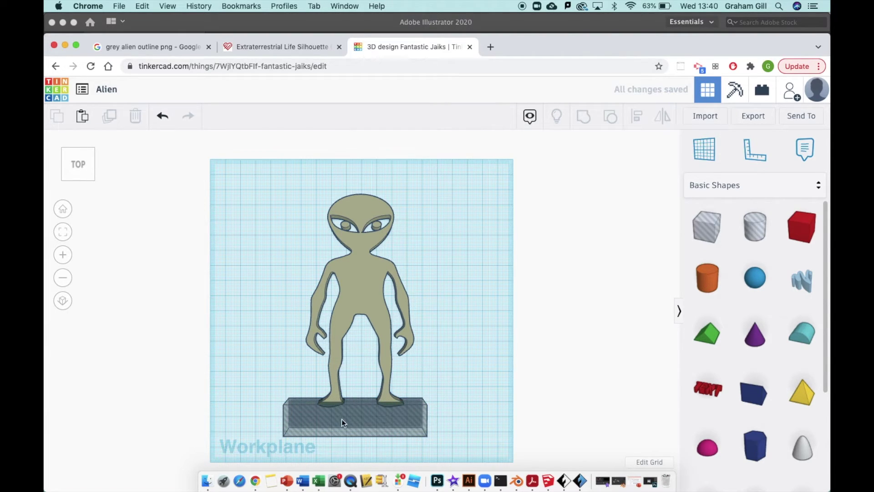
Step: Select the alien and the hole box together and group them to trim the feet flat
click(365, 271)
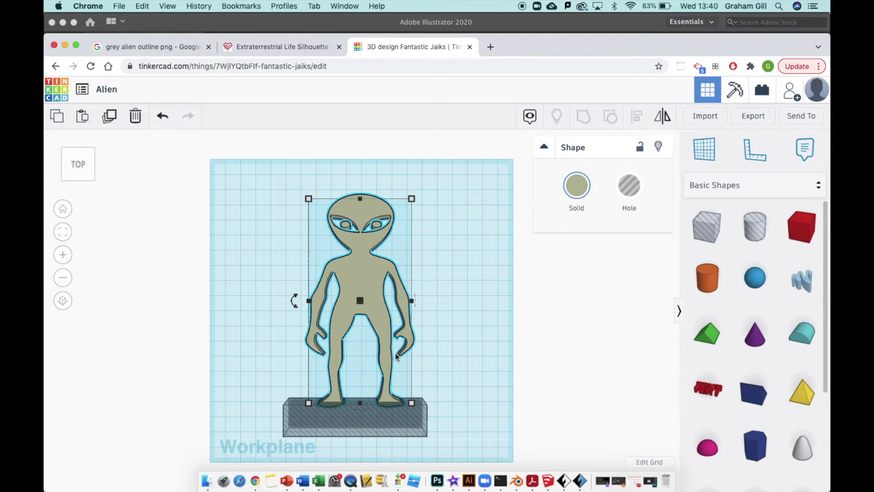
shift+click(394, 421)
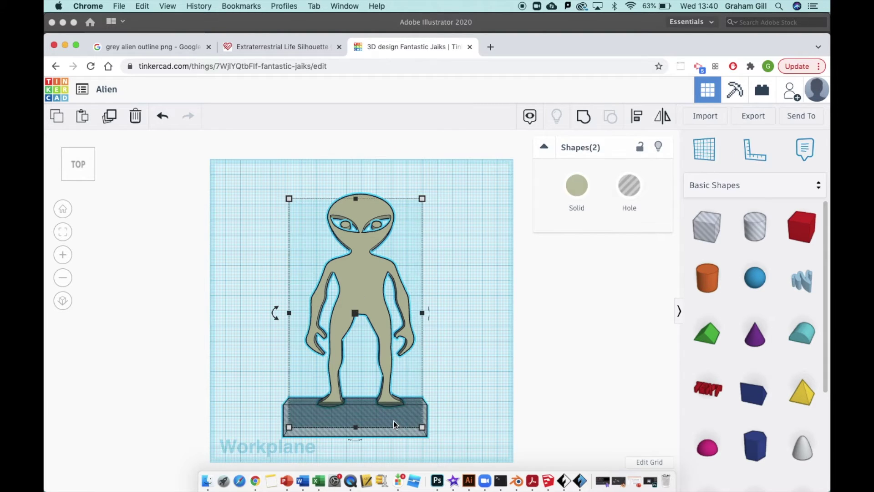
click(585, 117)
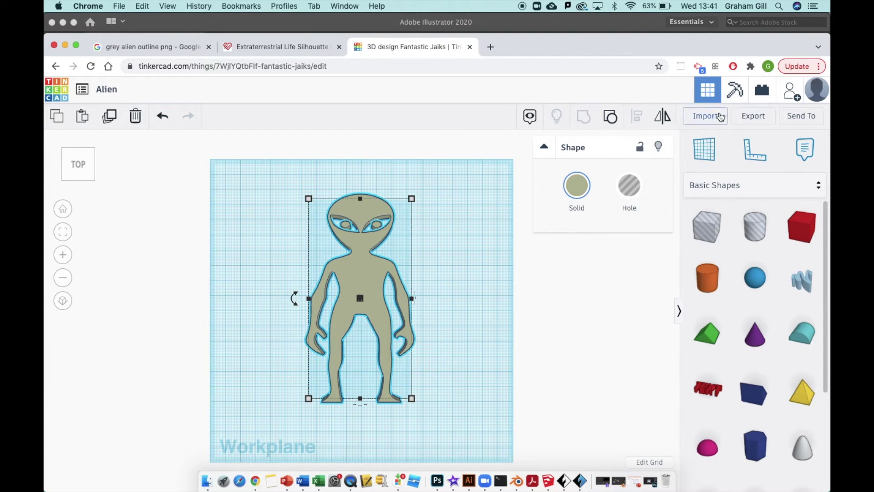
click(752, 119)
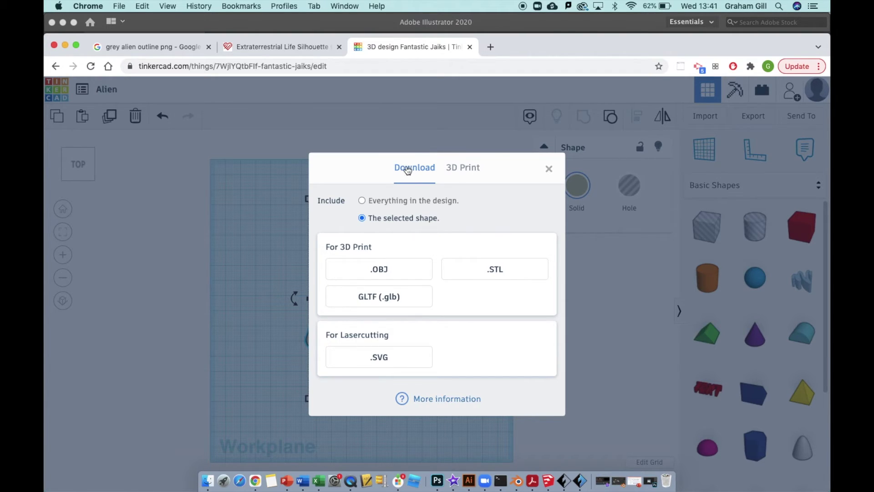
Step: Export the trimmed alien as the STL file Alien.stl
click(489, 272)
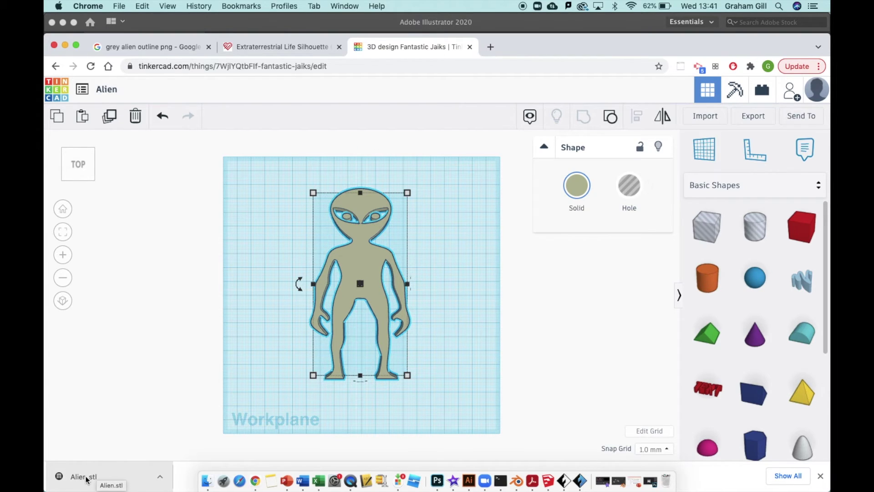
Step: Copy the downloaded Alien.stl into the Alien folder on the Desktop
click(160, 478)
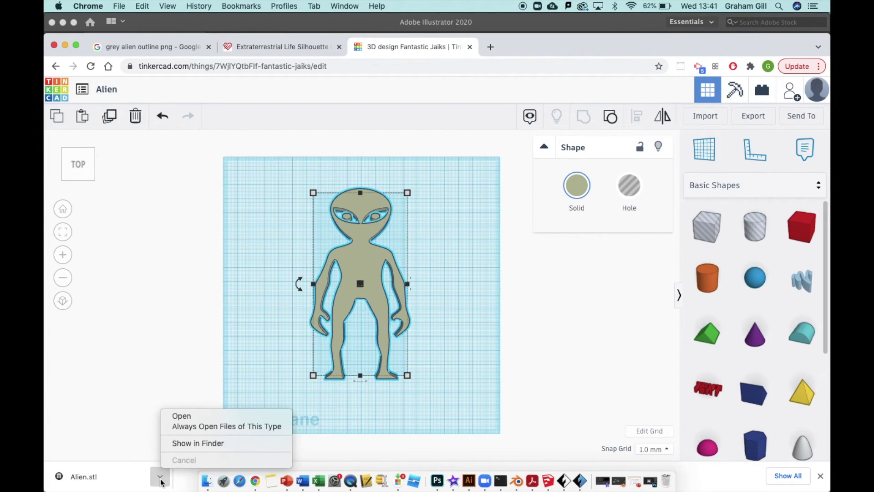
click(195, 444)
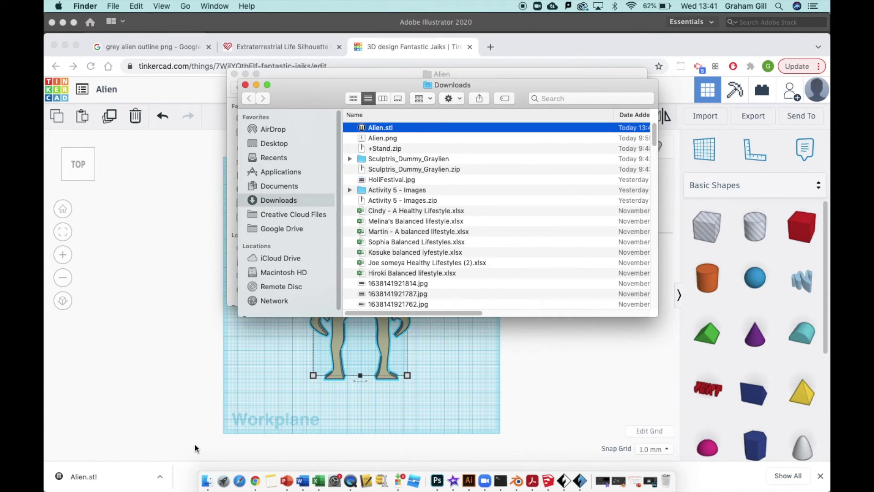
right_click(380, 129)
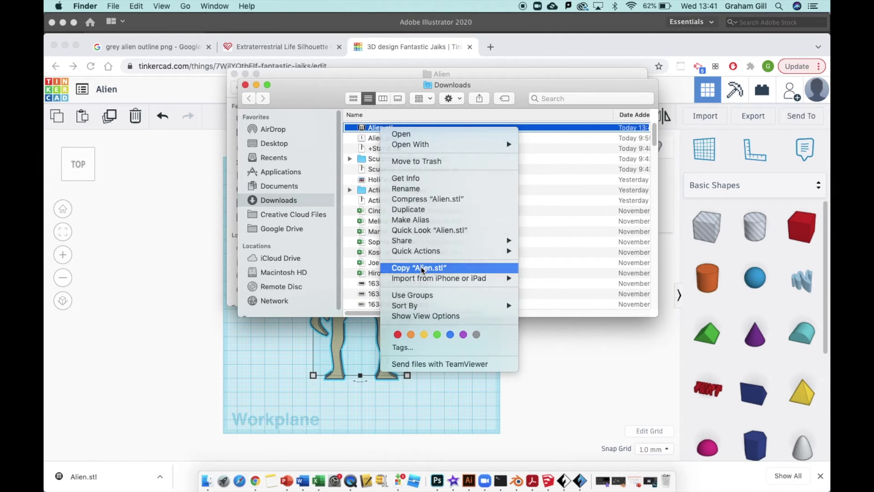
click(420, 267)
click(278, 144)
double_click(375, 149)
right_click(376, 157)
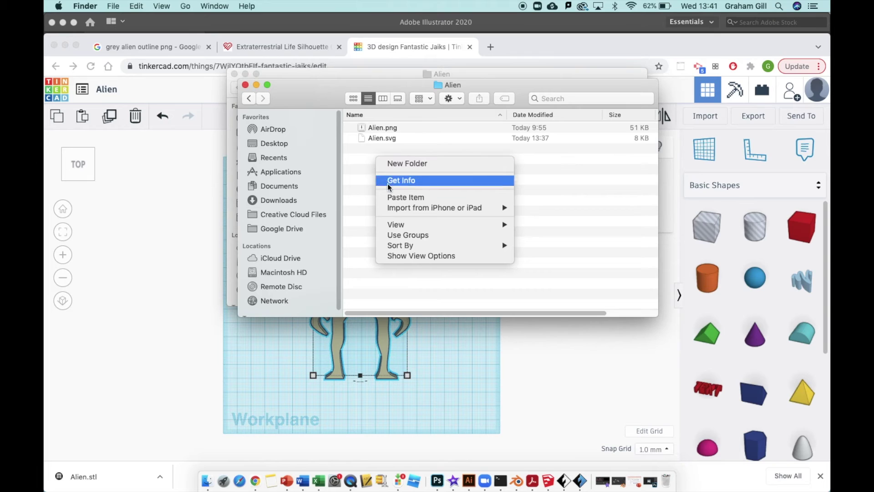
click(393, 196)
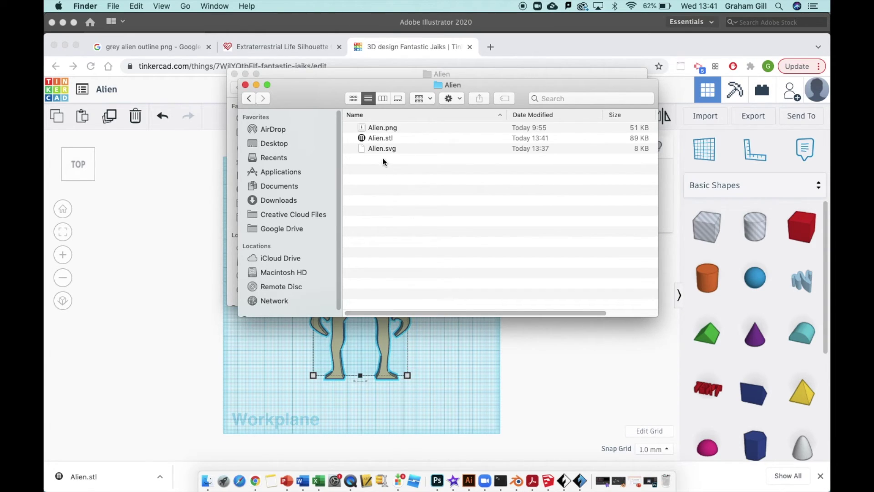
Step: Open Alien.stl from the Alien folder in FlashPrint 5
click(381, 138)
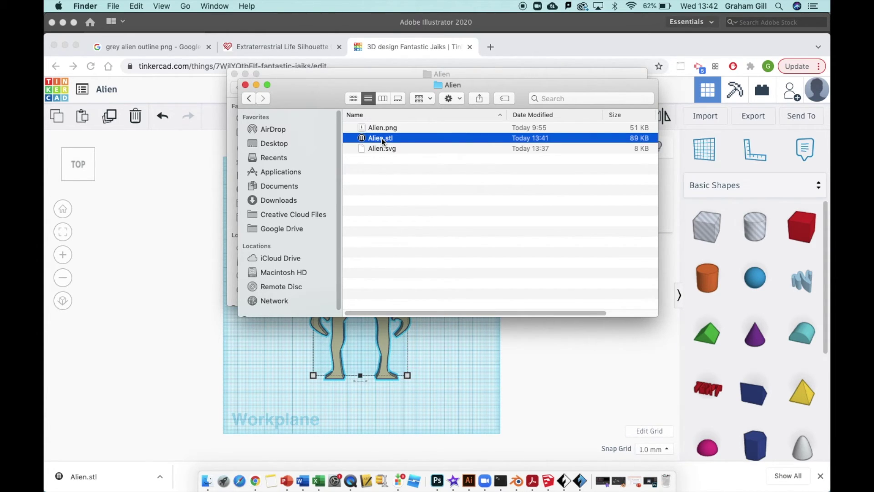
right_click(380, 137)
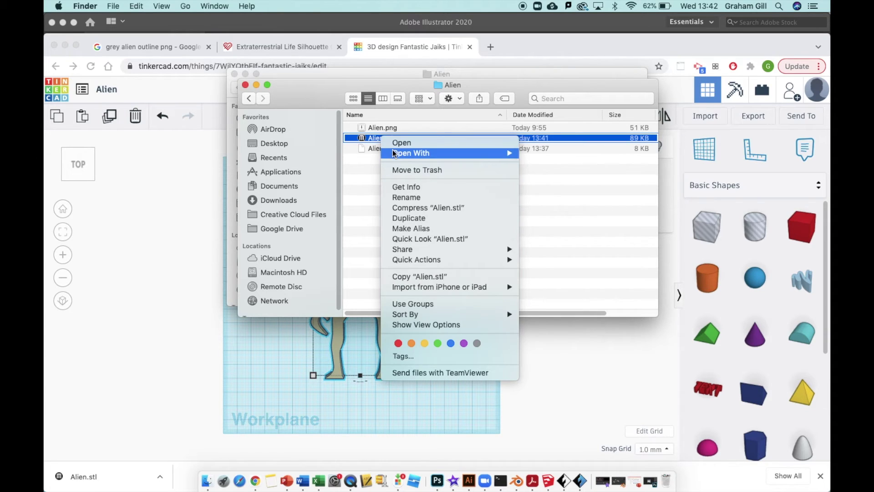
mouse_move(395, 154)
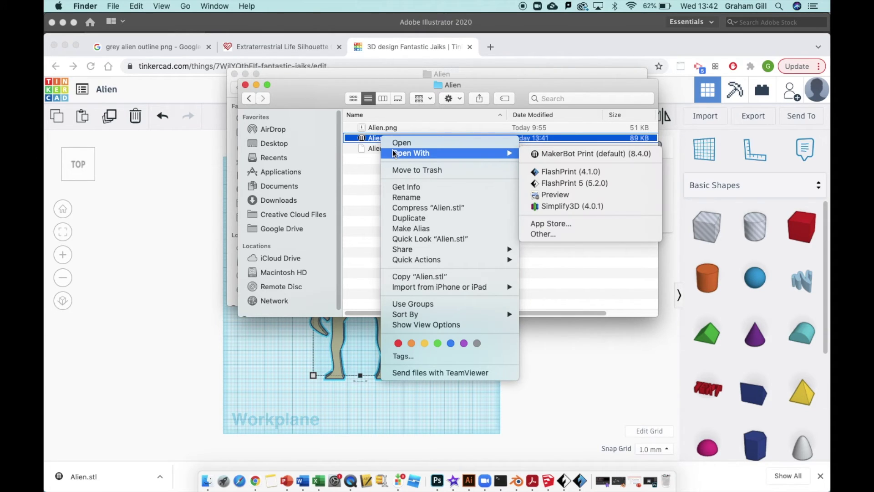
click(570, 186)
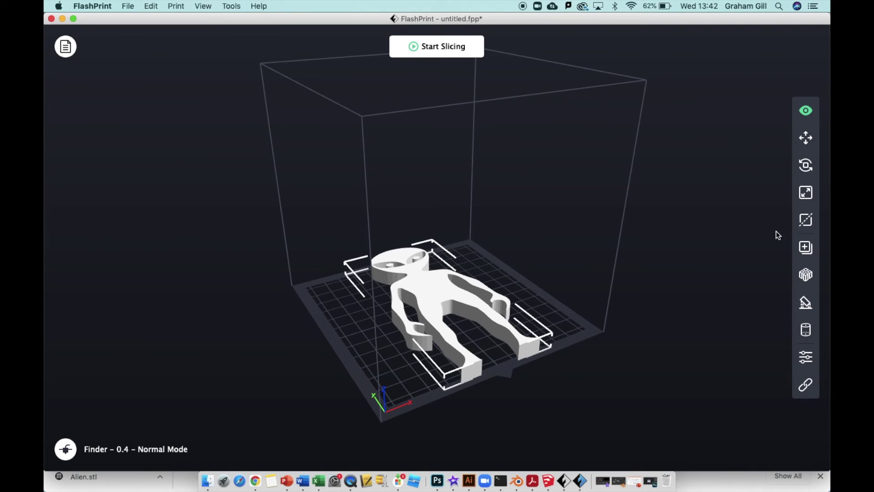
Step: Scale the alien model down to 34.56 × 67.00 × 5.08 mm
click(807, 194)
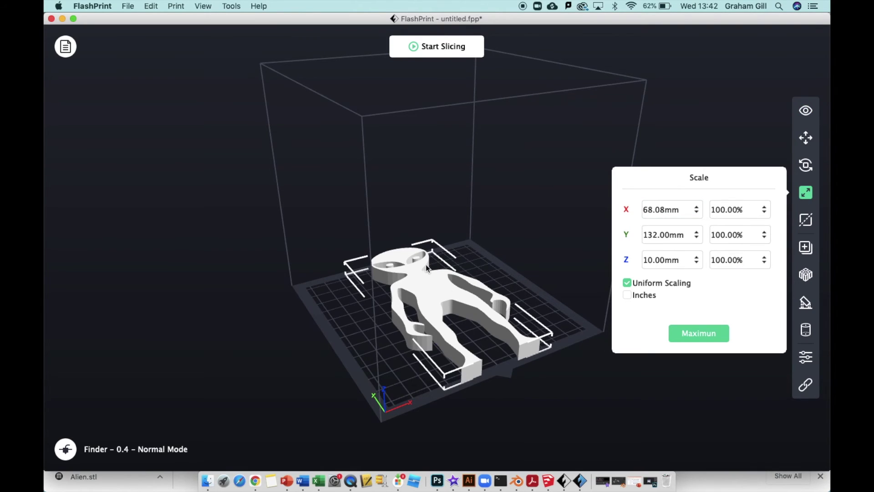
drag(441, 290, 457, 342)
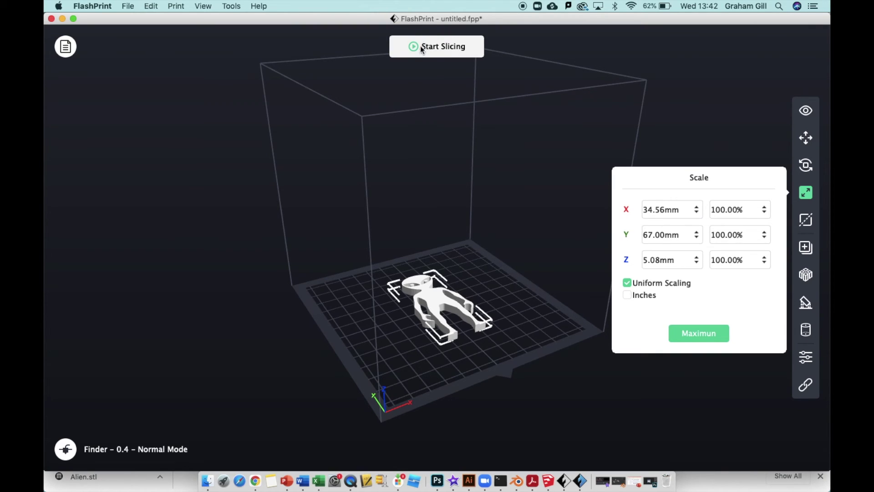
click(435, 47)
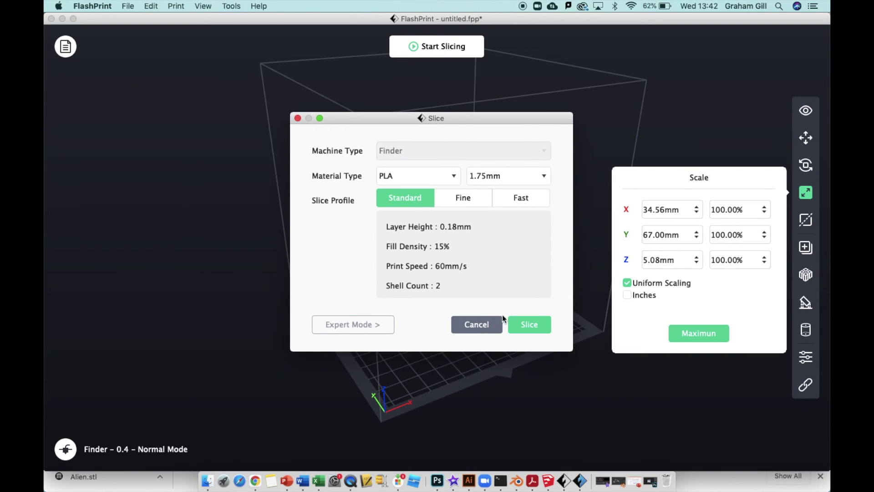
Step: Slice with the PLA Standard profile and save the print file as Alien.gx in the Alien folder
click(527, 324)
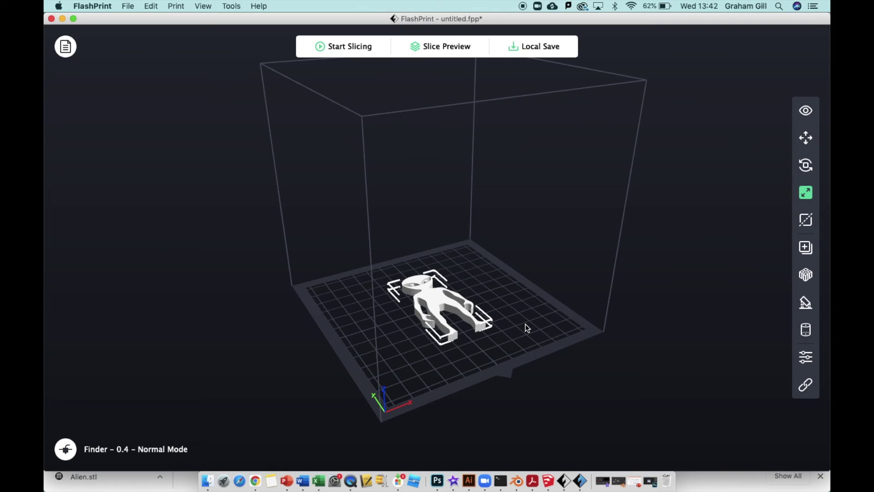
click(533, 47)
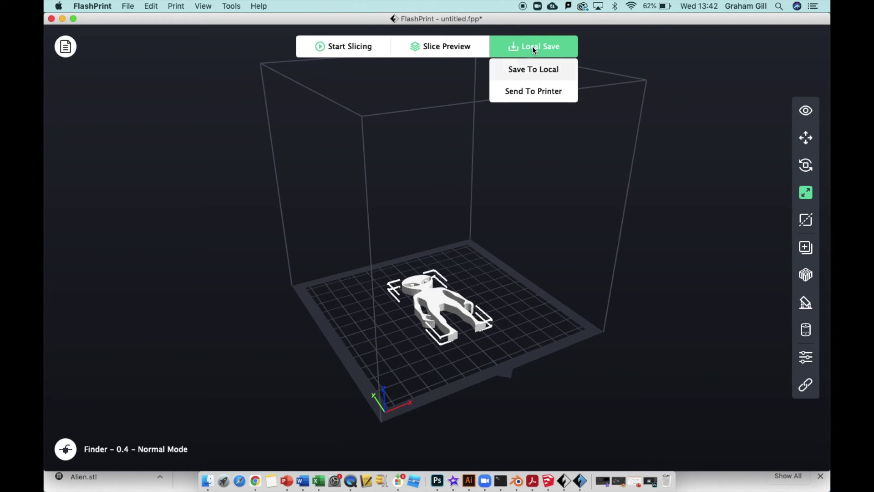
click(536, 72)
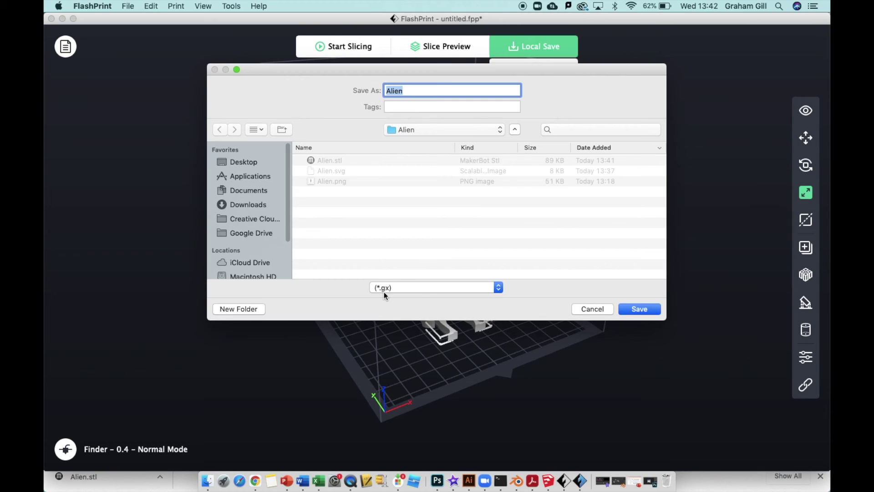
click(632, 310)
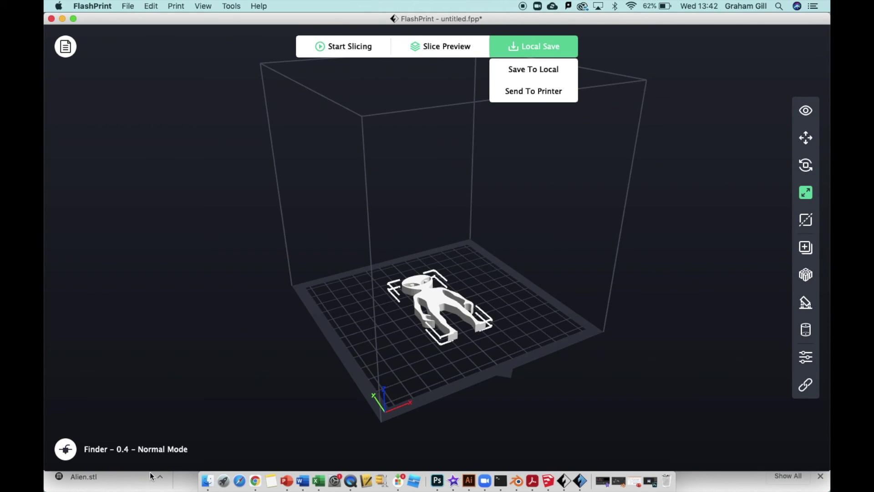
Step: Confirm Alien.gx sits beside Alien.png, Alien.svg and Alien.stl, then close both Finder windows
click(207, 482)
click(381, 246)
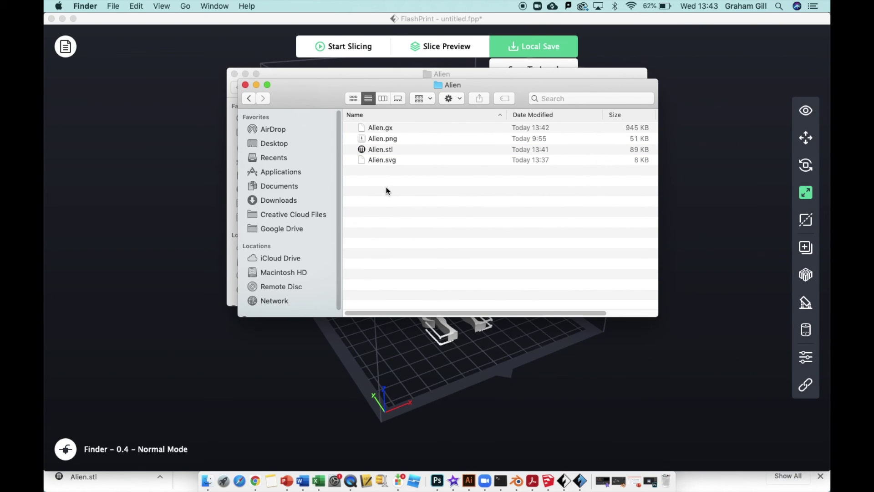
click(386, 139)
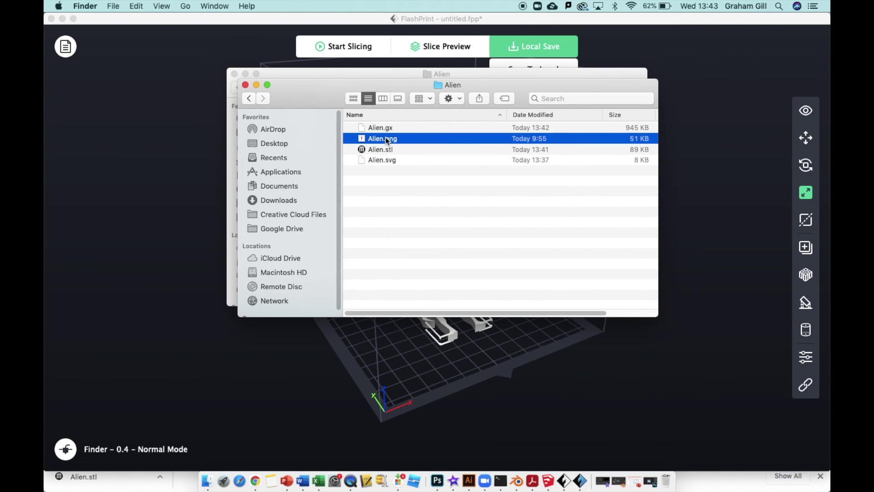
click(385, 161)
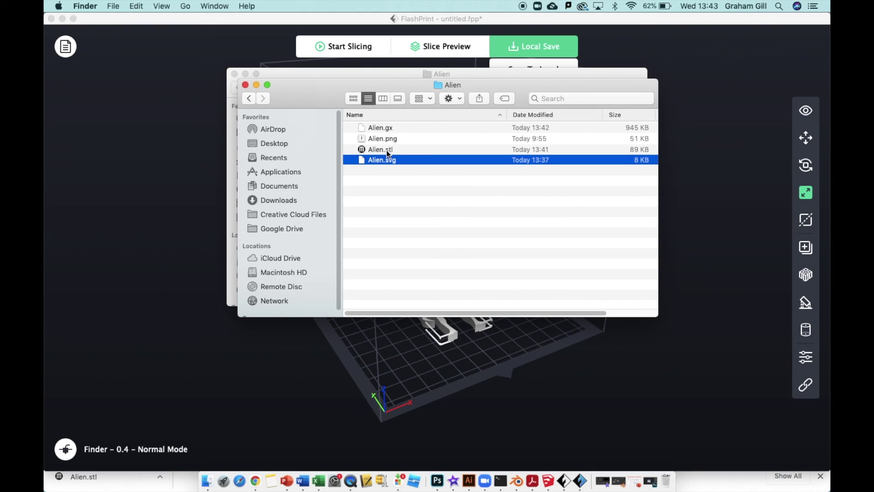
click(387, 150)
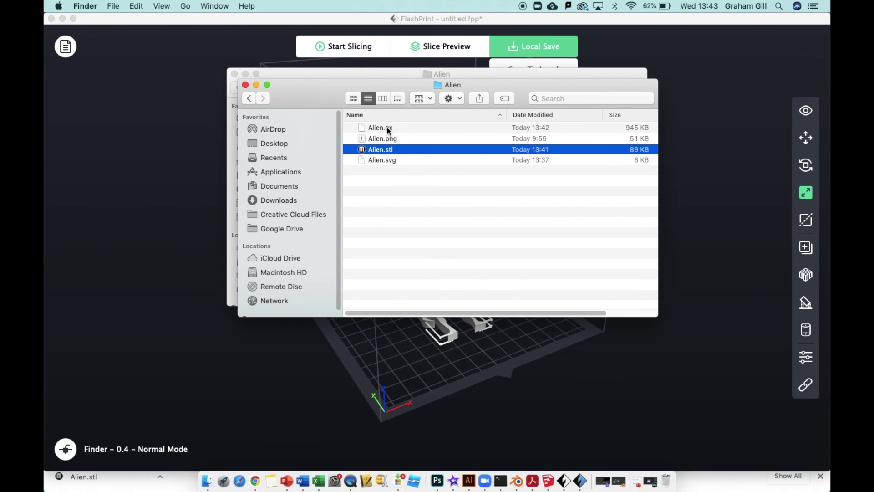
click(389, 128)
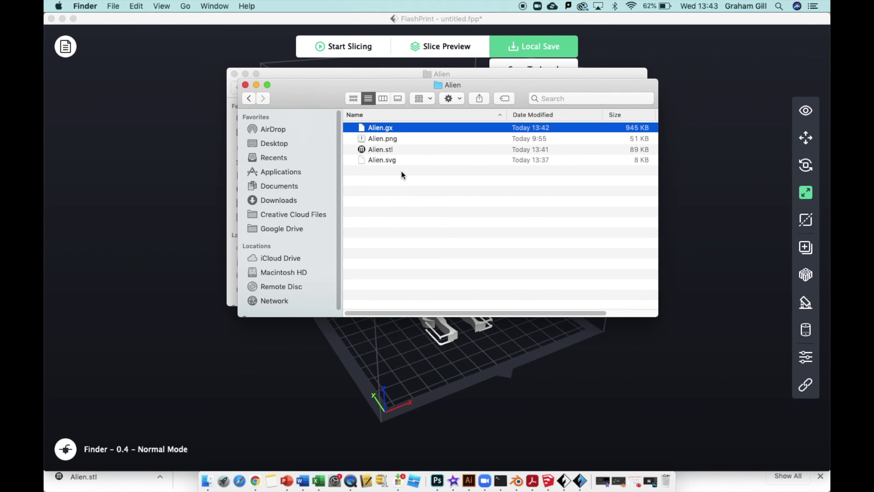
click(245, 84)
click(234, 74)
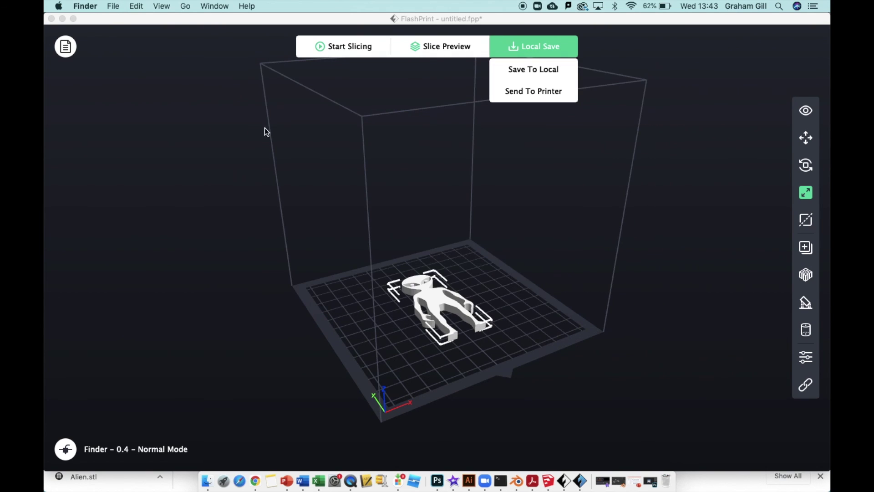
Step: Orbit the FlashPrint view to look straight down on the alien on the build plate
mouse_move(349, 296)
mouse_down()
mouse_move(359, 303)
mouse_move(342, 287)
mouse_move(339, 306)
mouse_move(310, 265)
mouse_move(307, 280)
mouse_move(338, 325)
mouse_move(366, 332)
mouse_move(354, 318)
mouse_move(341, 327)
mouse_move(346, 306)
mouse_up()
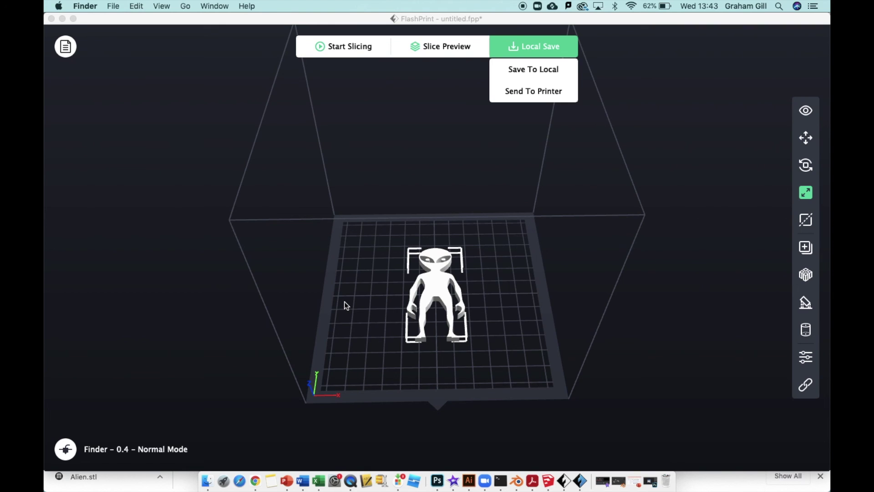